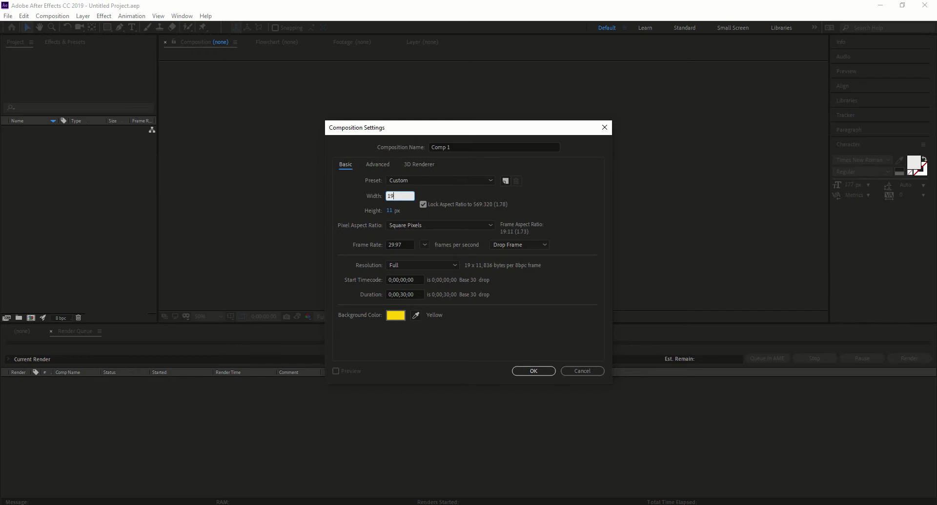
Set the new composition's width to 1920 px with the aspect ratio locked and create the composition.
type("20")
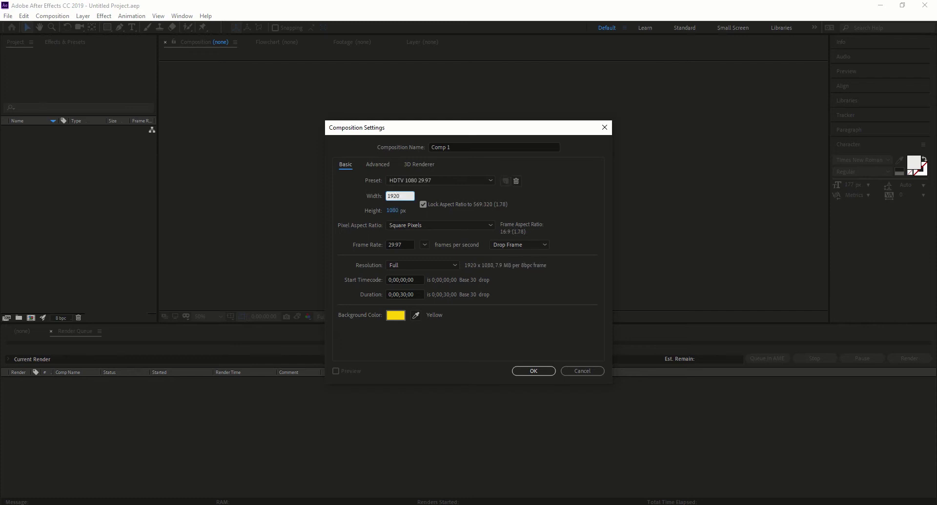
left_click(575, 211)
left_click(531, 371)
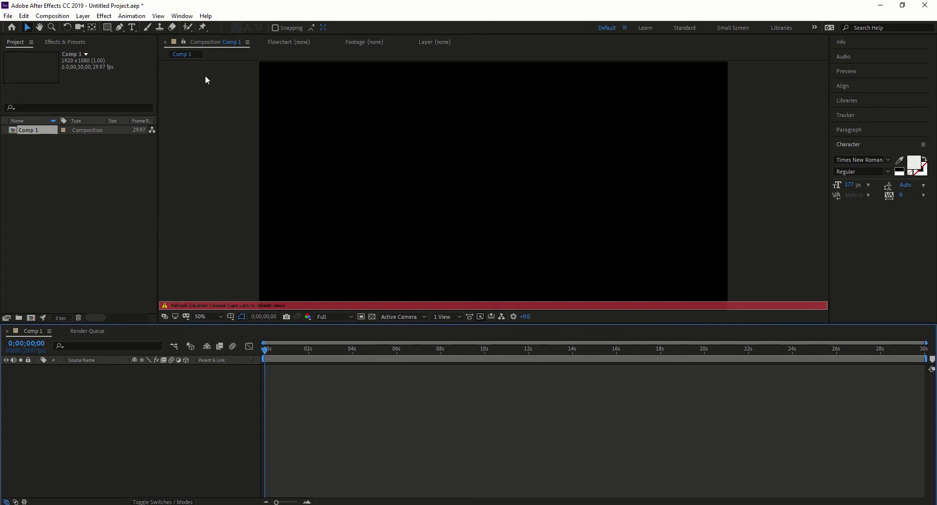
left_click(32, 130)
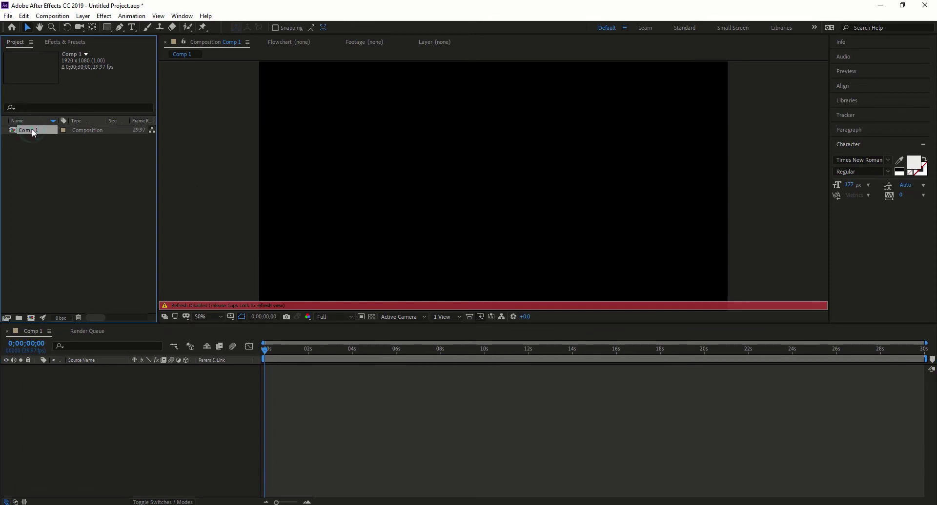
left_click(31, 130)
left_click(81, 130)
right_click(60, 188)
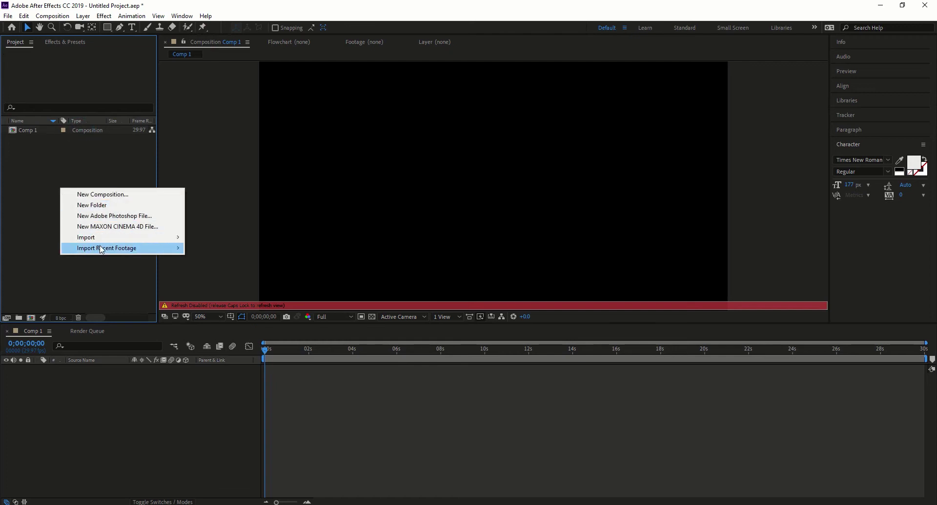
left_click(92, 384)
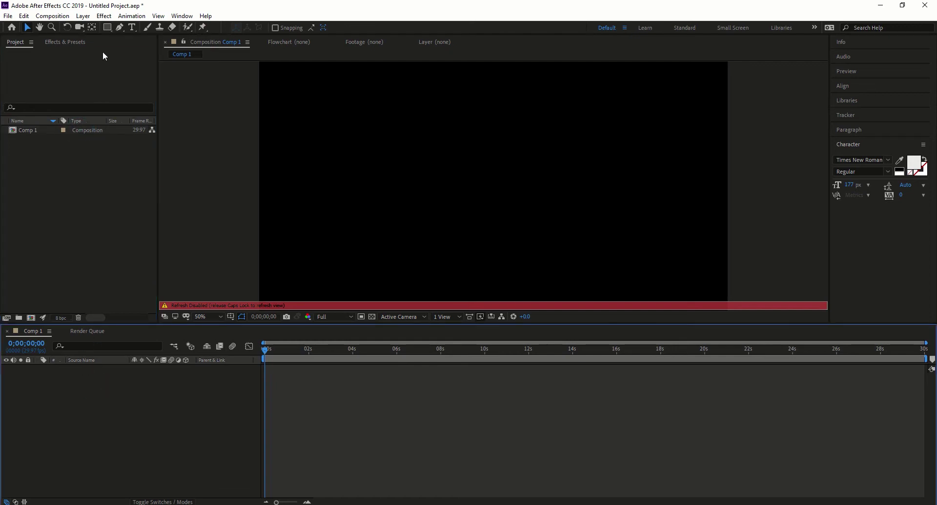
Add a text box reading "FREE TIME" in the upper part of the frame and move it near the frame's centre.
left_click(133, 27)
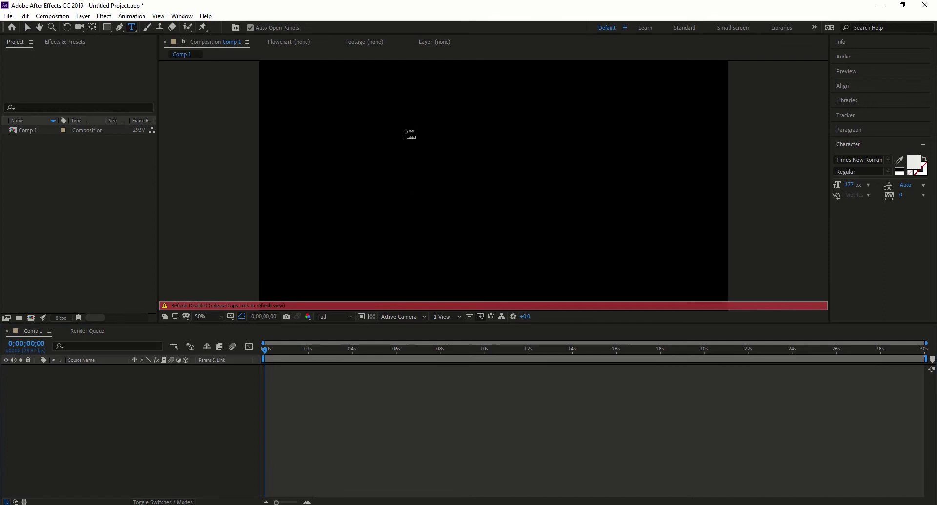
left_click(351, 119)
left_click_drag(484, 157, 634, 200)
key("Caps_Lock")
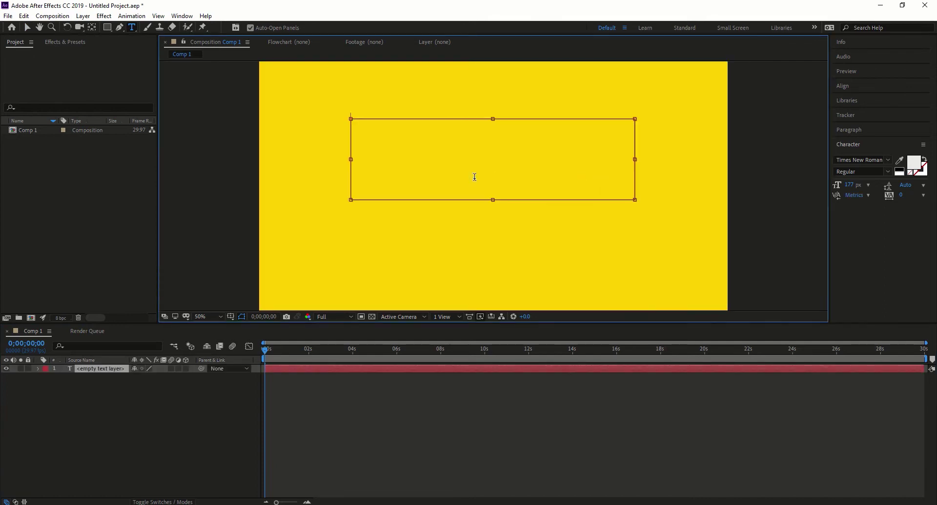
type("F")
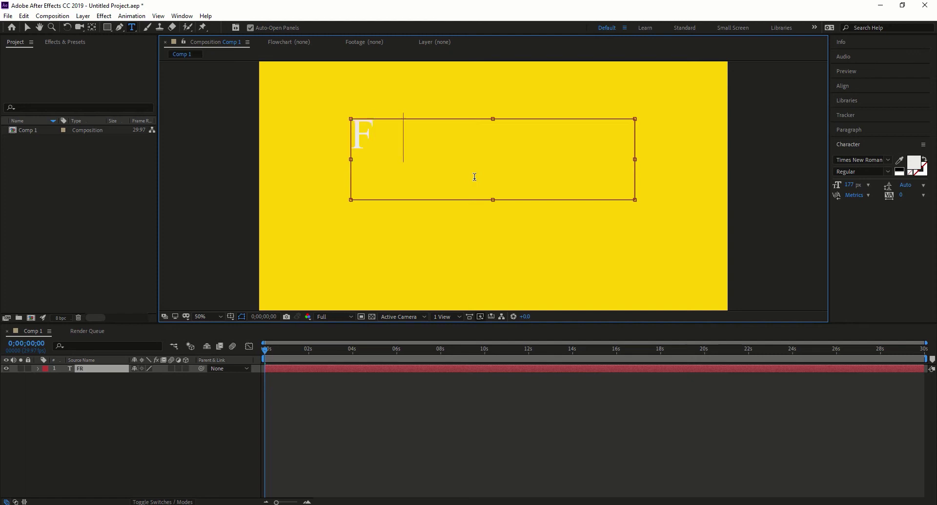
type("REE TIME")
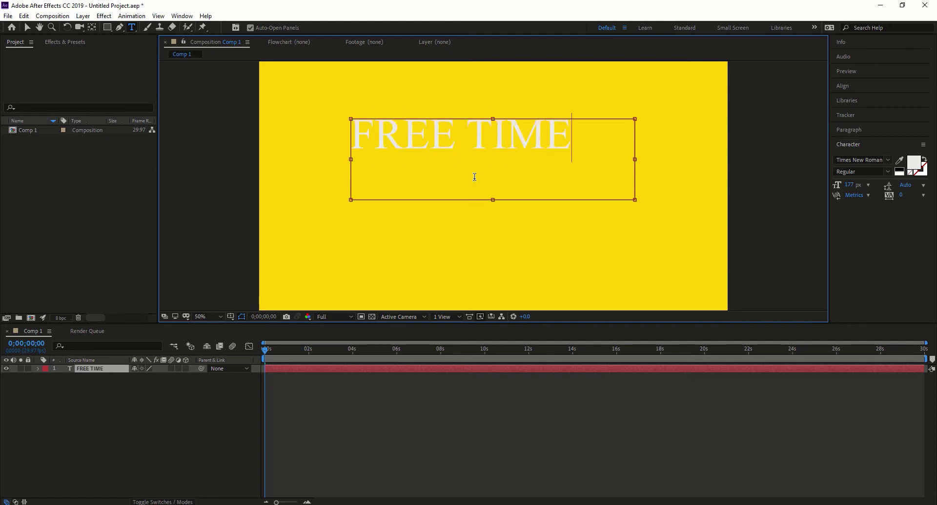
left_click_drag(515, 213, 550, 257)
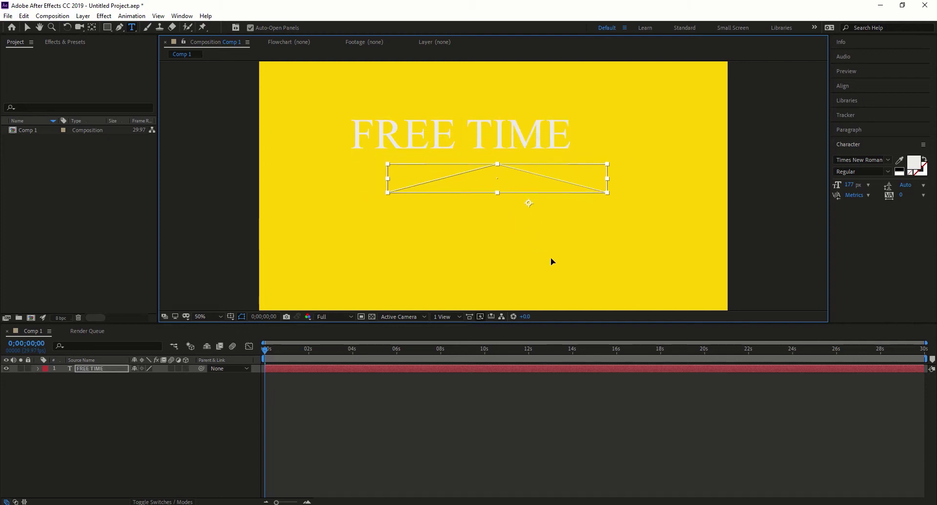
left_click(157, 429)
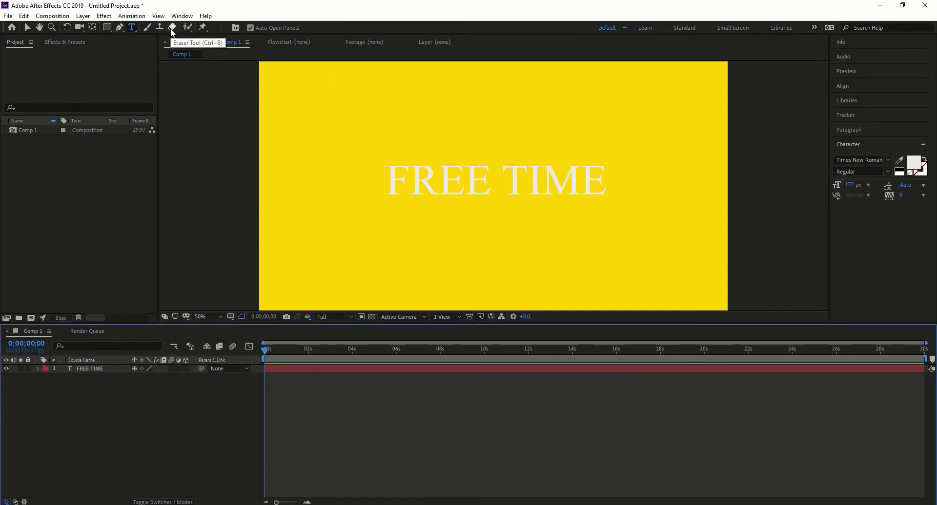
Draw a small, nearly square white rectangle directly before the first letter of FREE TIME on its own shape layer.
left_click(109, 27)
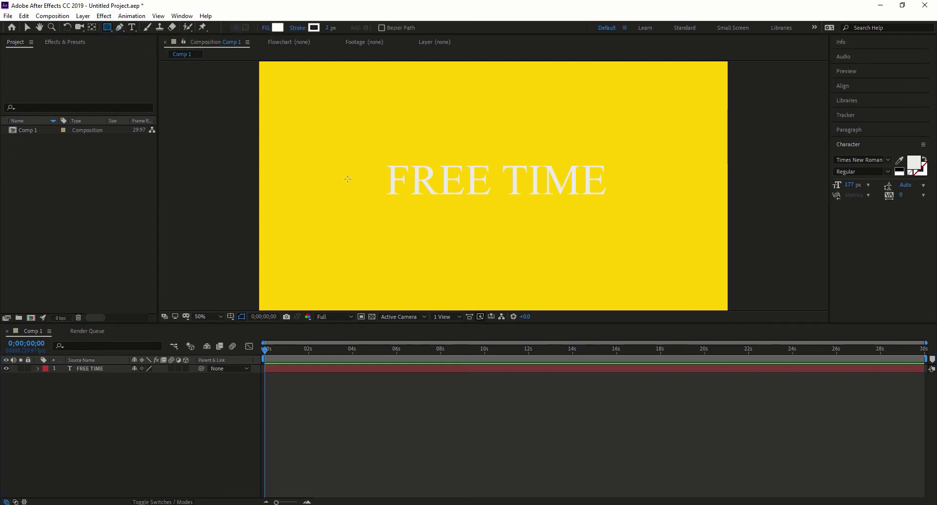
left_click_drag(341, 167, 384, 206)
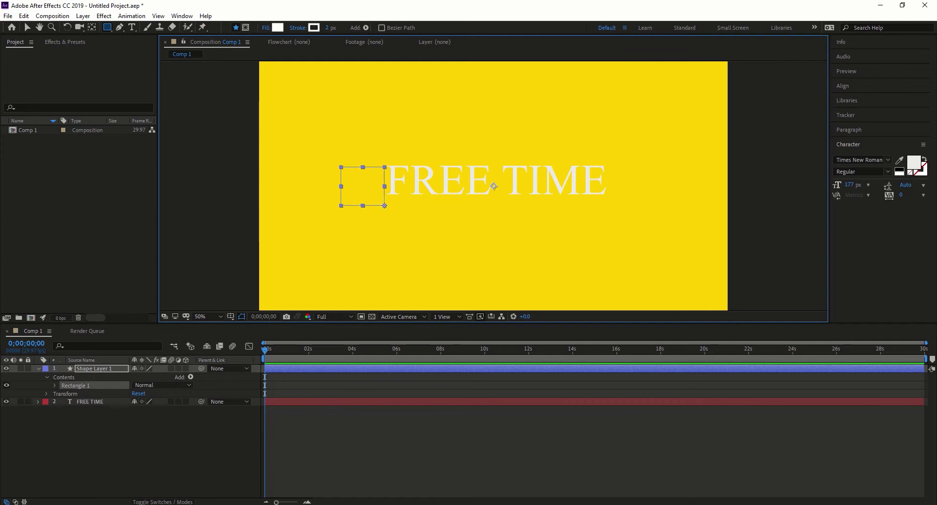
key("Caps_Lock")
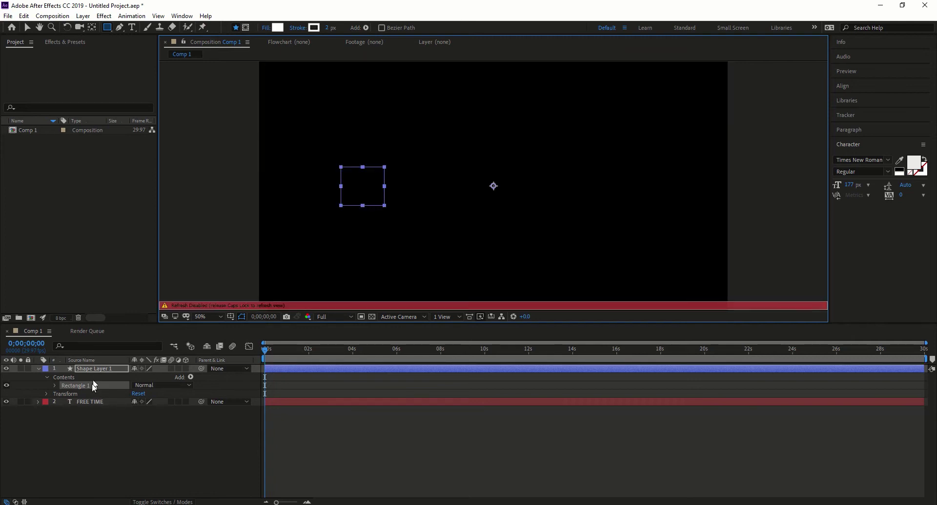
Examine the stroke and fill properties of the rectangle in the shape layer.
left_click(54, 385)
left_click(62, 402)
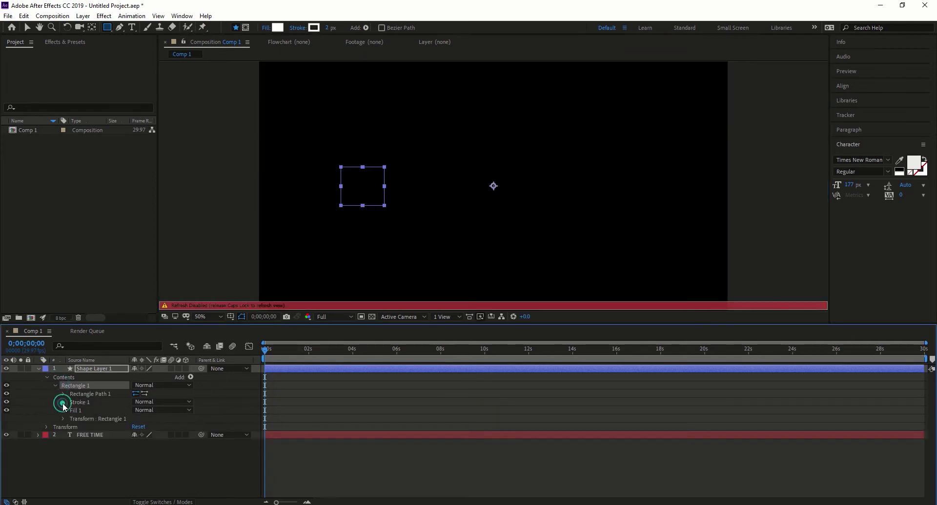
left_click(72, 469)
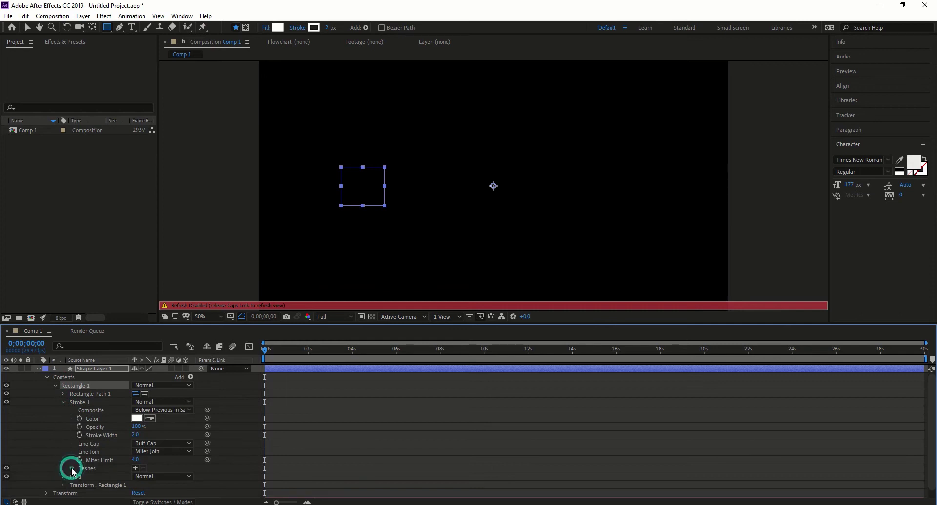
left_click(57, 476)
left_click(63, 477)
scroll(64, 477, "down", 1)
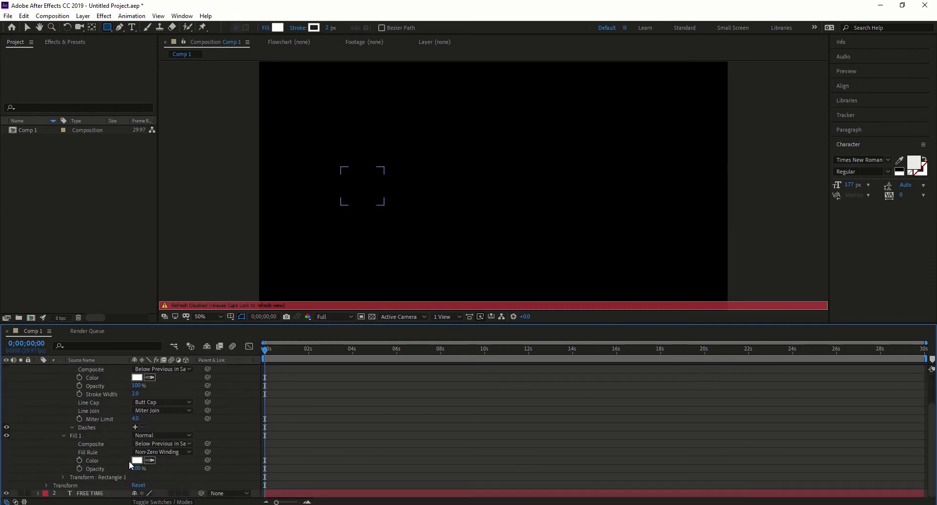
left_click(264, 347)
key("Caps_Lock")
left_click(287, 350)
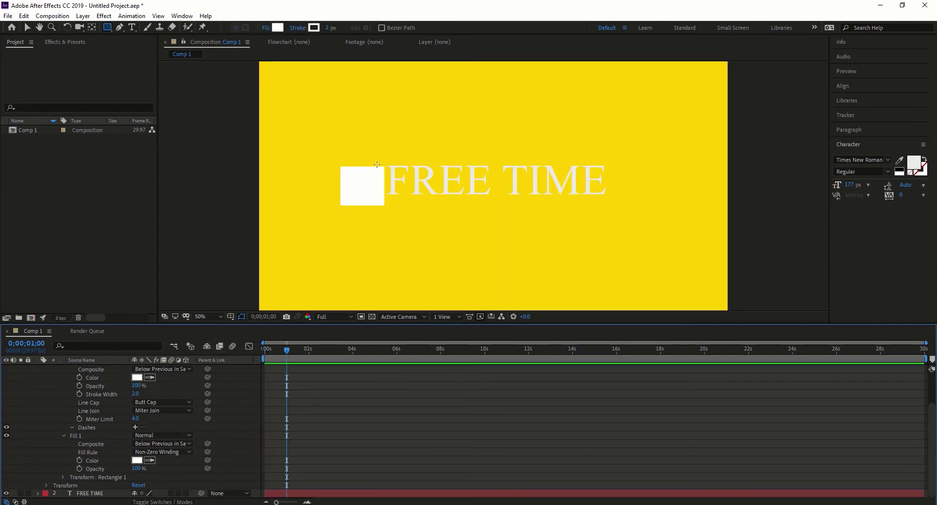
key("h")
left_click_drag(369, 184, 369, 185)
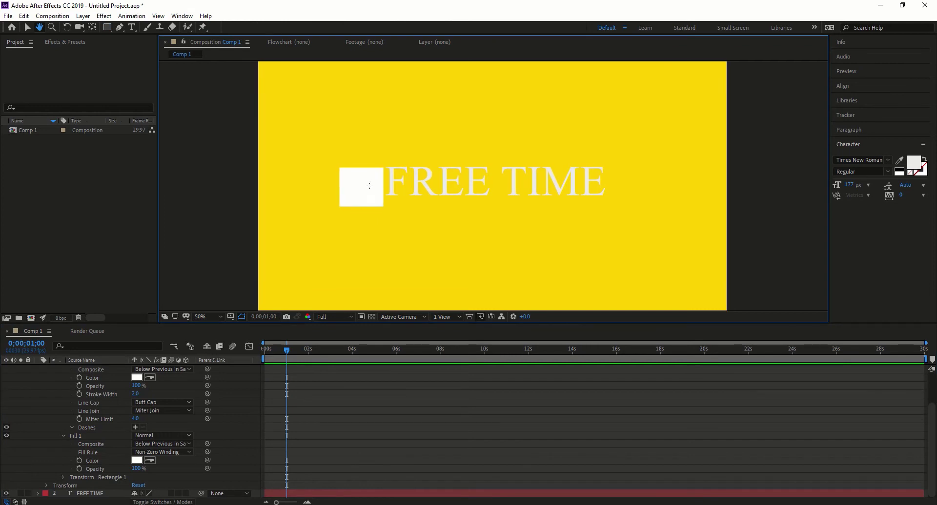
scroll(135, 378, "up", 2)
Scale the white rectangle's shape layer down uniformly to 93.7%.
left_click(62, 372)
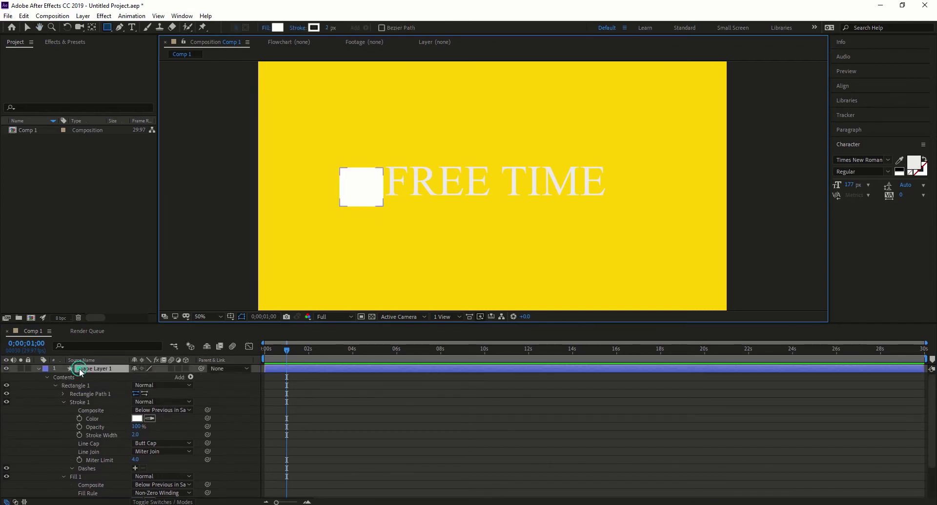
right_click(358, 192)
right_click(353, 195)
right_click(341, 207)
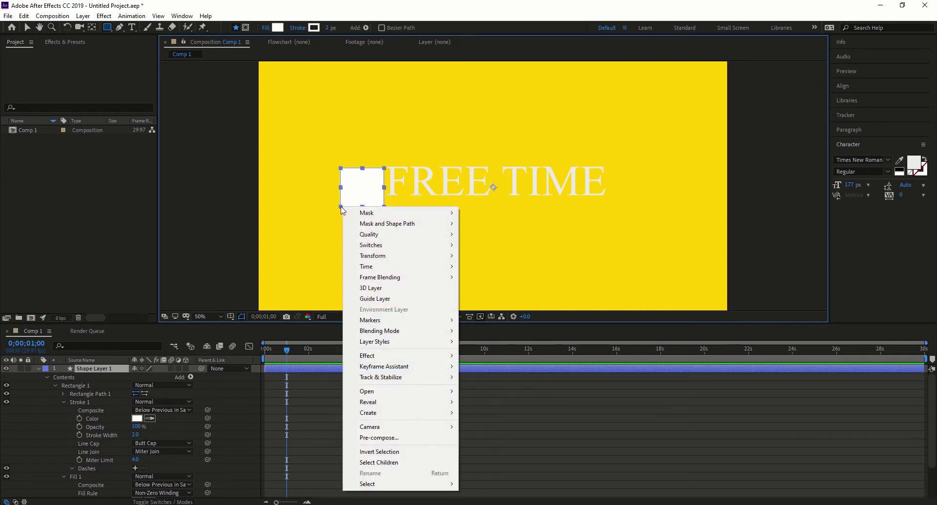
left_click_drag(340, 187, 391, 169)
key("Caps_Lock")
left_click(358, 167)
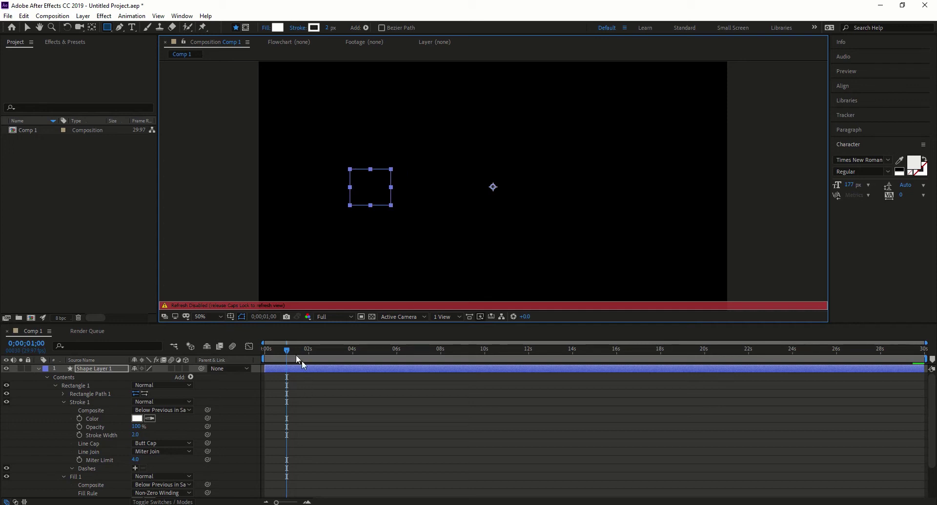
Move the white rectangle away from the text to position about 892, 518, leaving a gap before the first letter.
left_click_drag(285, 351, 249, 352)
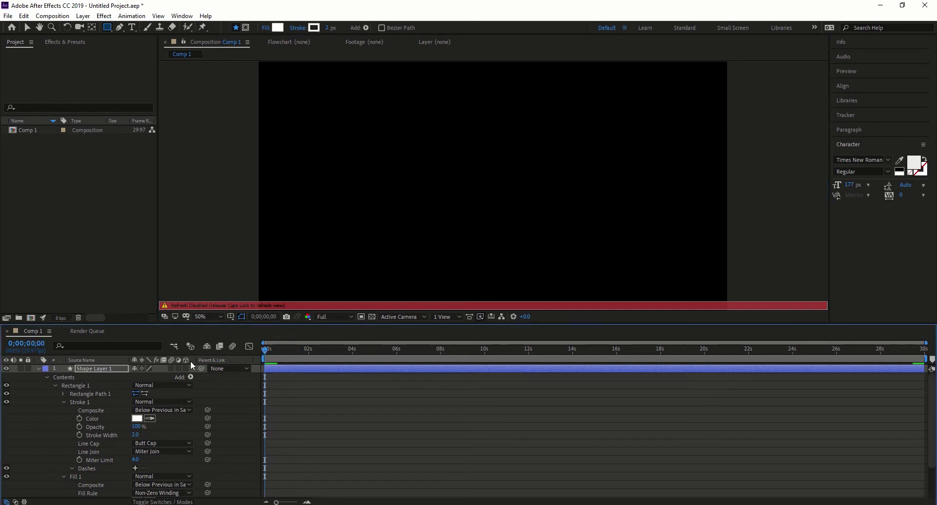
key("Caps_Lock")
left_click(294, 349)
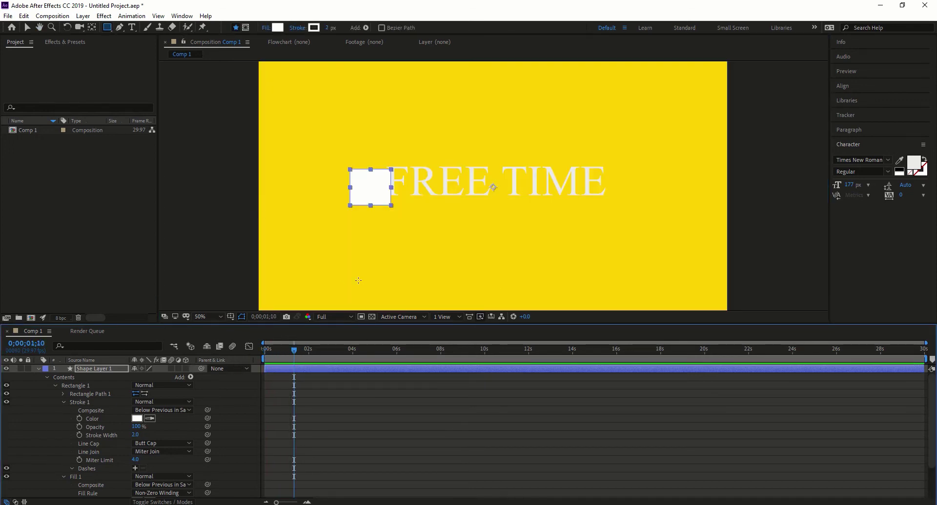
left_click_drag(367, 188, 354, 184)
key("Caps_Lock")
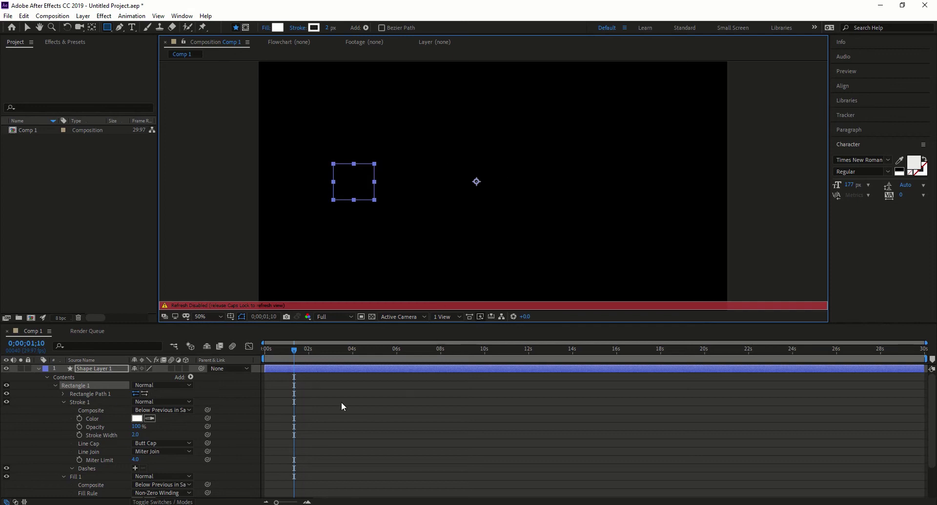
left_click_drag(294, 348, 282, 348)
key("Caps_Lock")
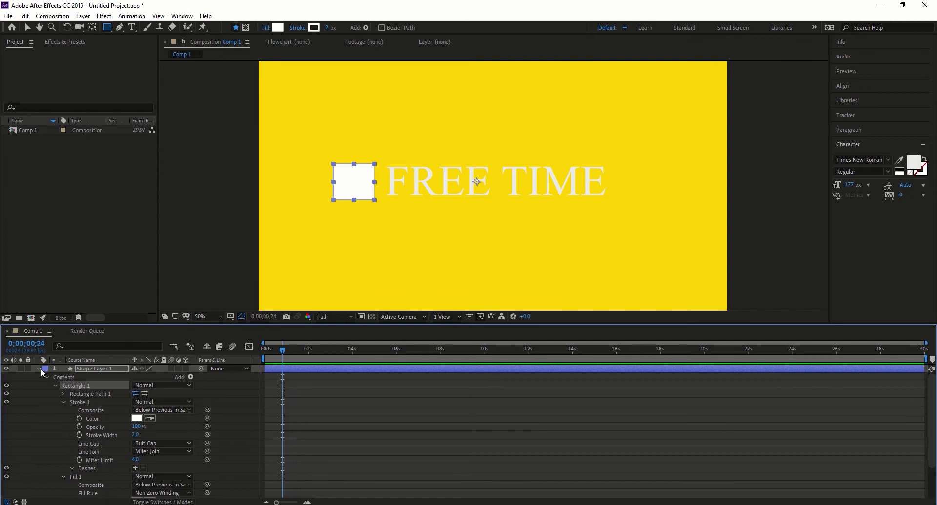
Collapse the shape layer's contents and show its transform properties.
left_click(39, 370)
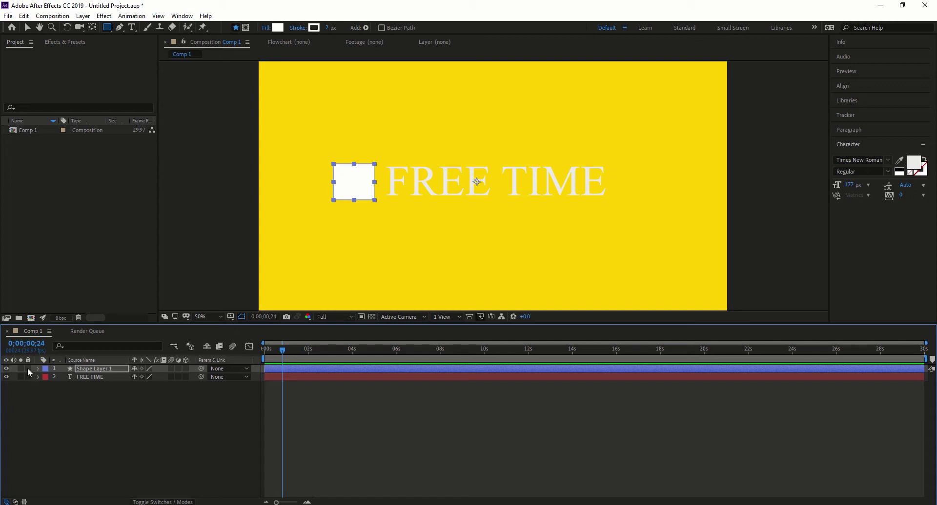
left_click(97, 377)
left_click(109, 370)
key("p")
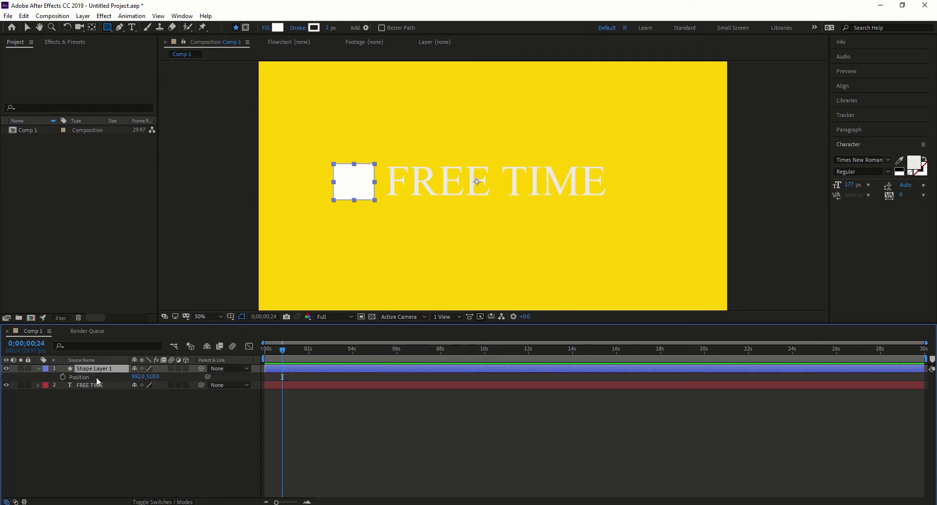
left_click(45, 369)
left_click(38, 370)
left_click(38, 369)
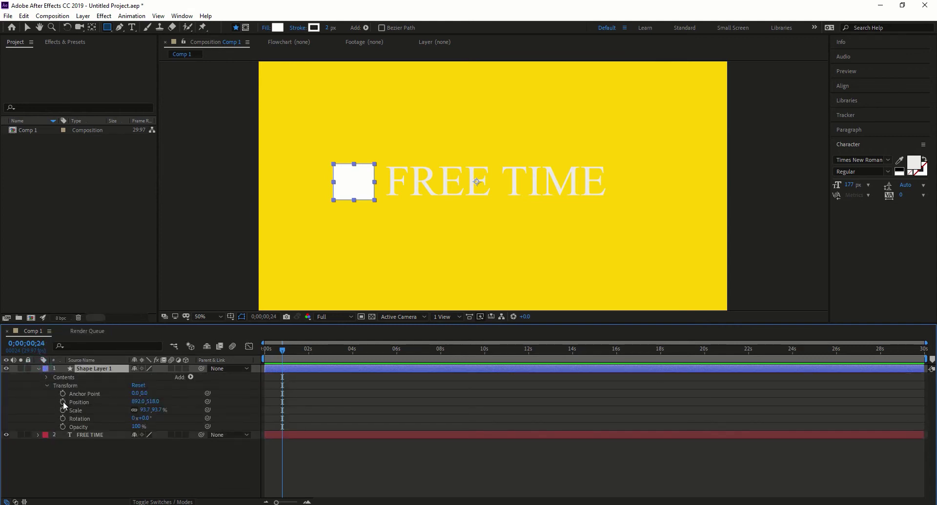
Center the shape layer's anchor point in its layer content.
left_click(83, 16)
mouse_move(114, 138)
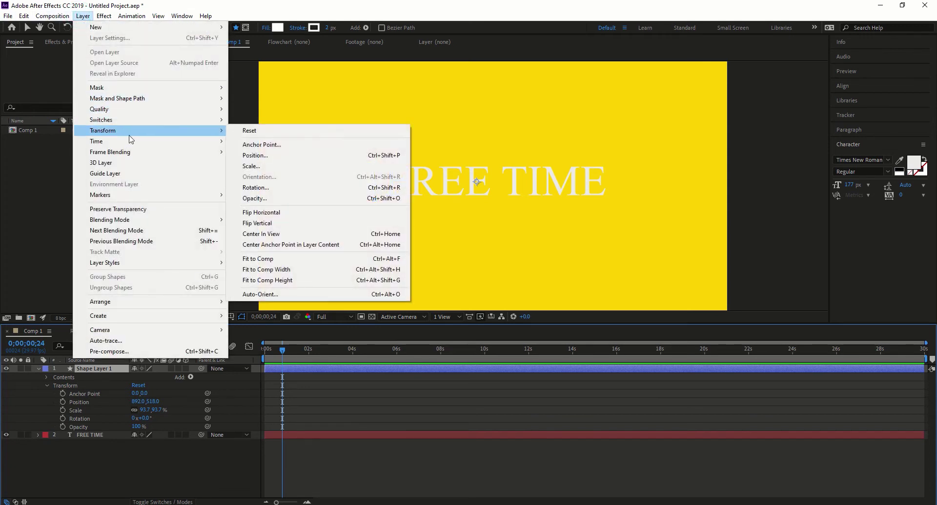
left_click(285, 245)
Enable Position keyframing for the shape layer with a first keyframe at 0;00;00;00.
key("Caps_Lock")
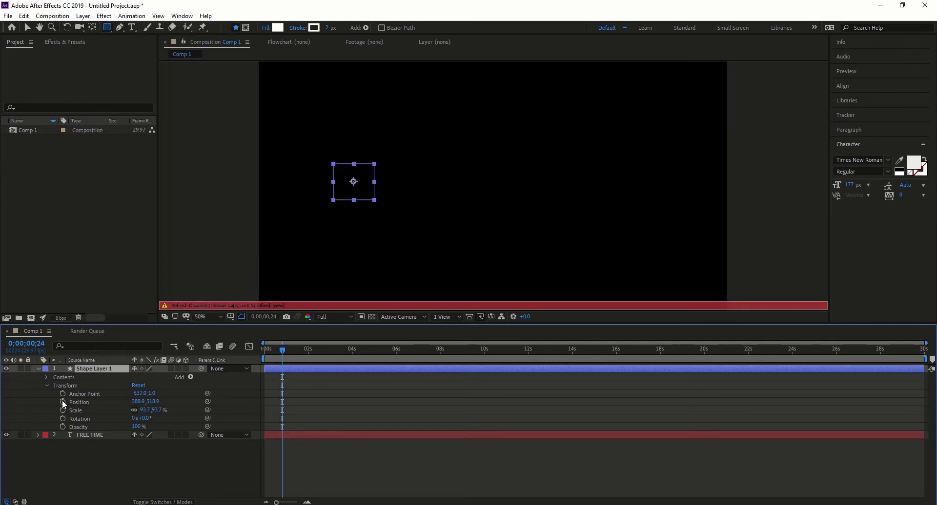
key("Home")
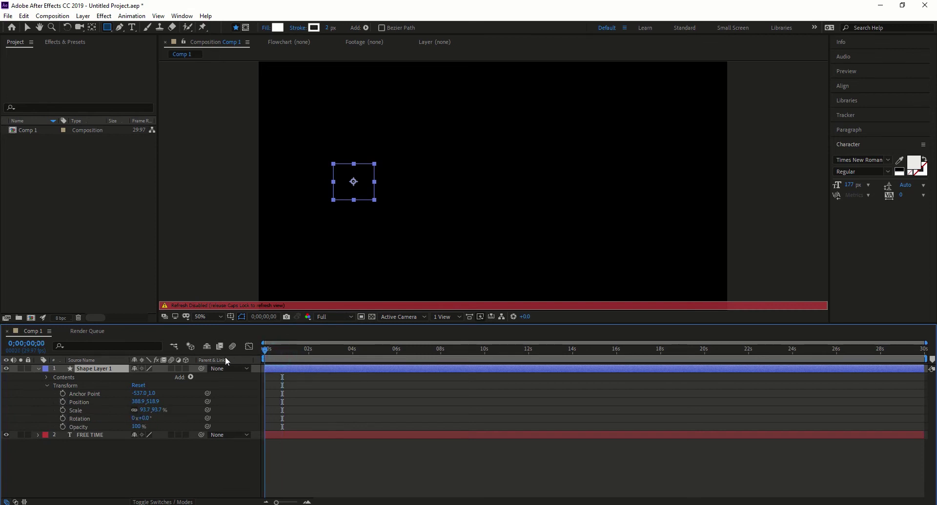
left_click(63, 402)
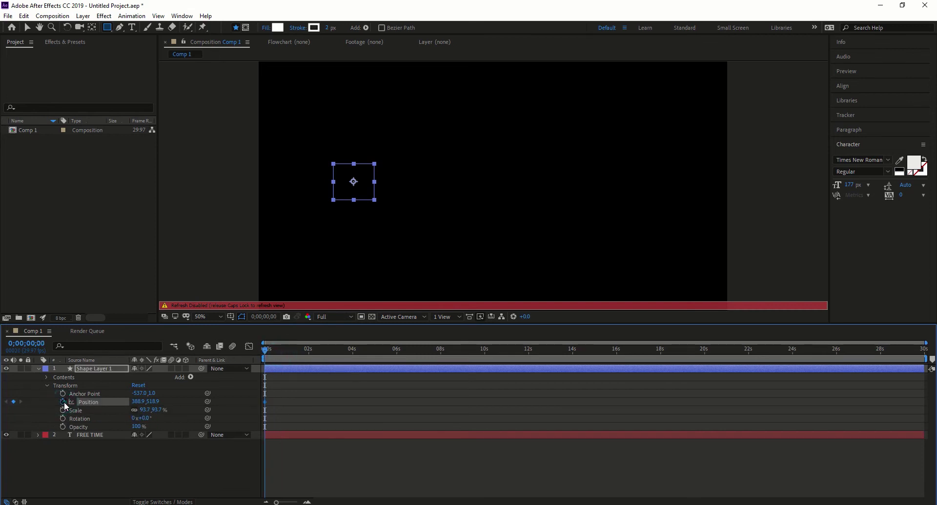
Try moving the rectangle to the end of the text, undo the move and play a preview of the composition.
left_click_drag(357, 192, 638, 200)
key("ctrl+z")
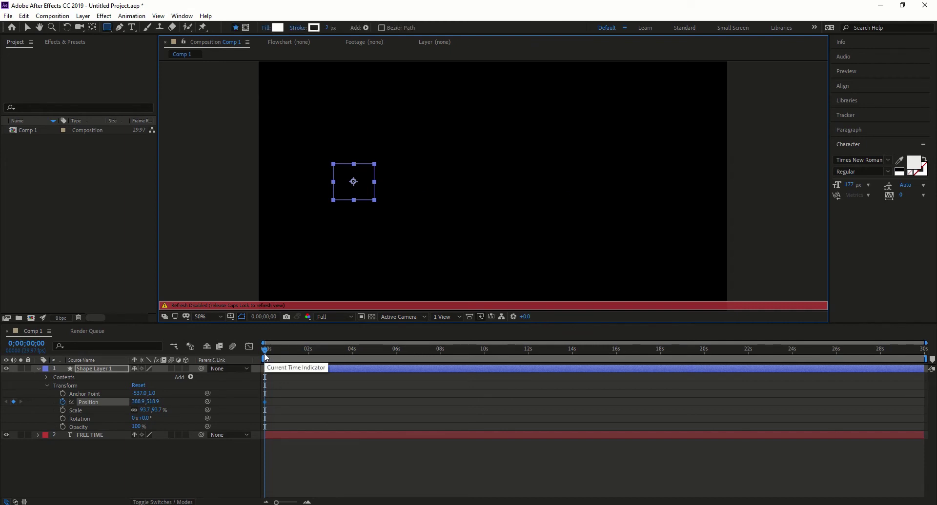
key("Caps_Lock")
key("space")
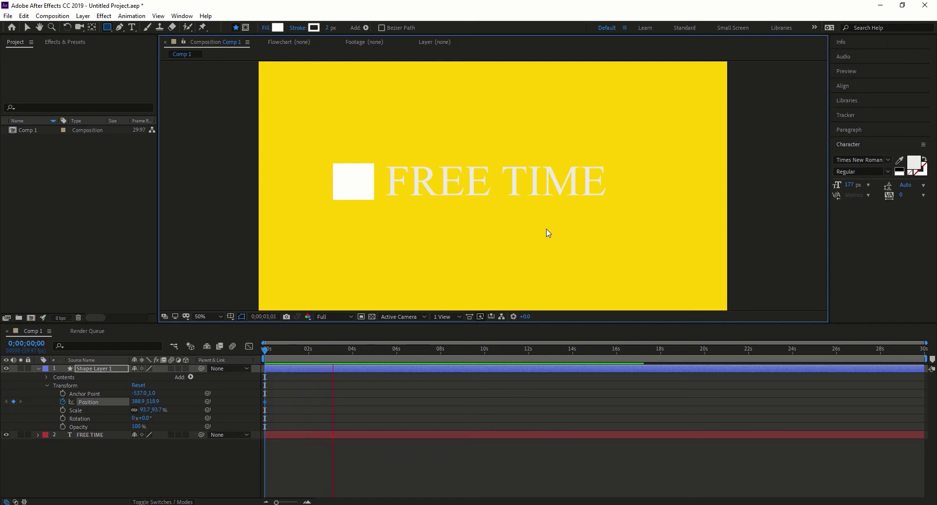
At 0;00;04;00, move the rectangle past the end of the FREE TIME text as a second Position keyframe, preview the motion and collapse the shape layer.
key("space")
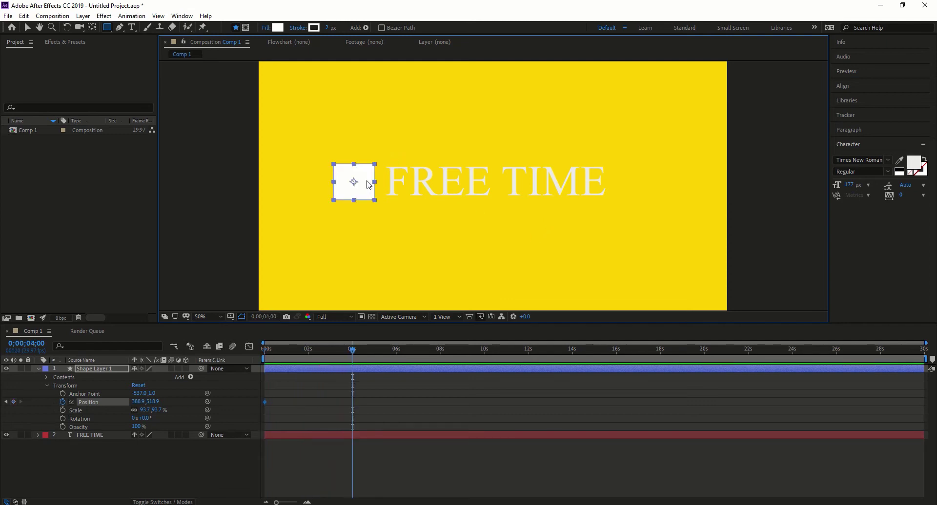
left_click_drag(367, 181, 653, 182)
key("Caps_Lock")
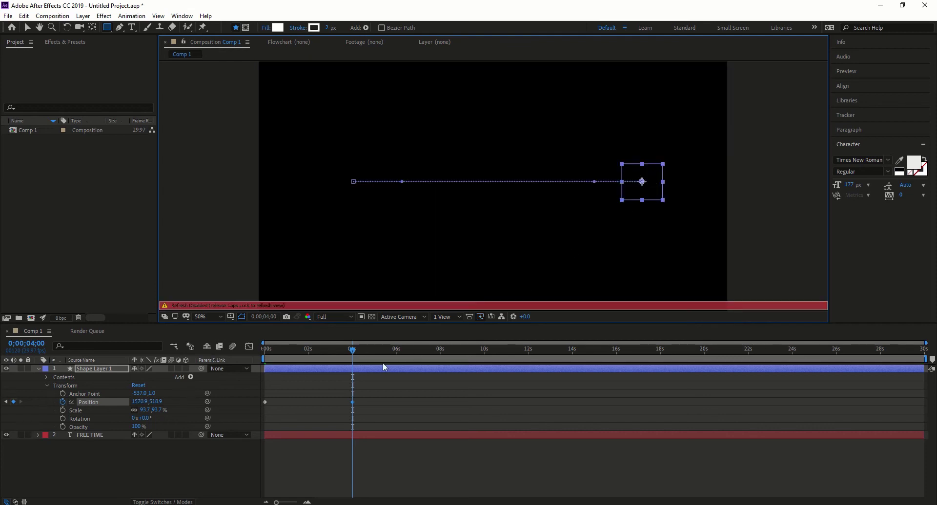
left_click_drag(352, 348, 235, 355)
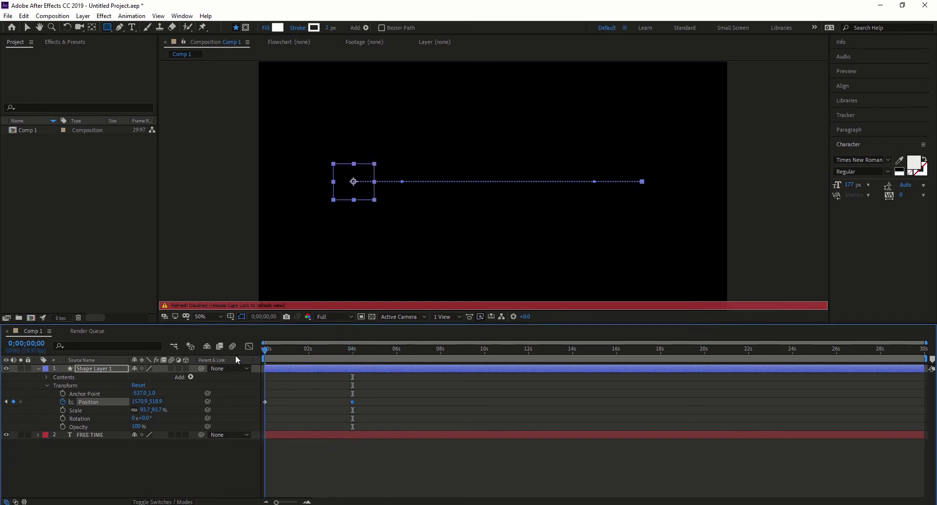
key("Caps_Lock")
key("space")
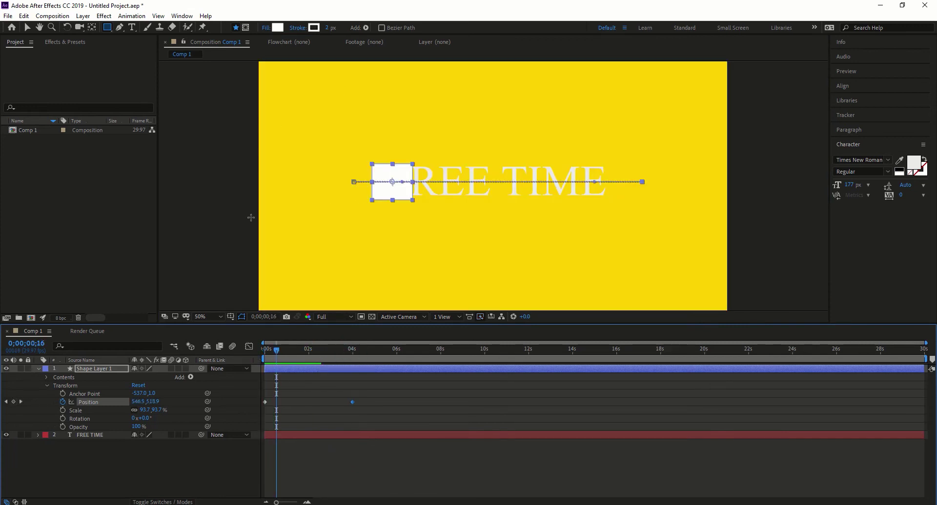
left_click(38, 369)
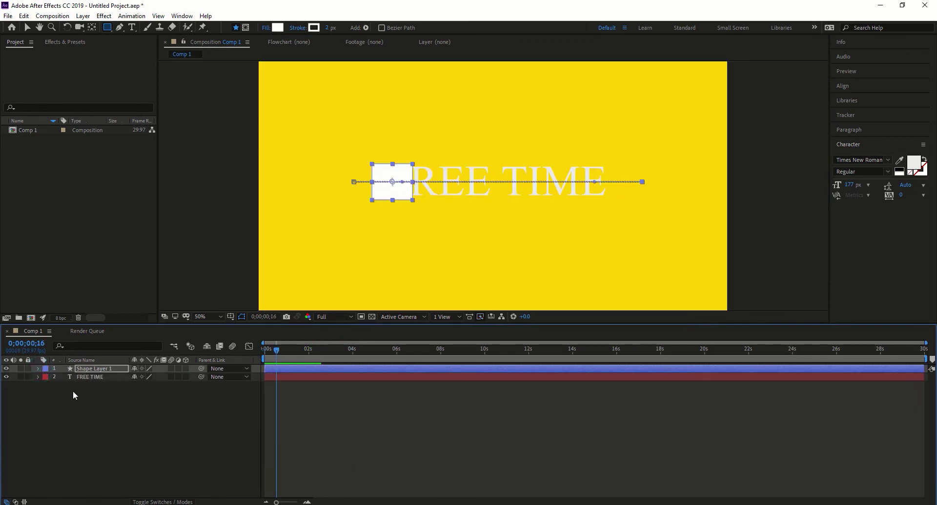
left_click(78, 380)
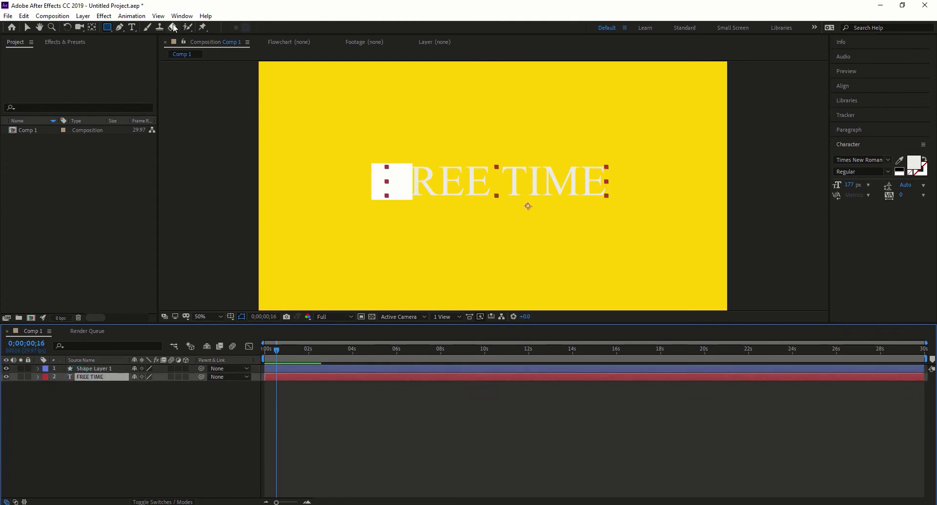
left_click(108, 27)
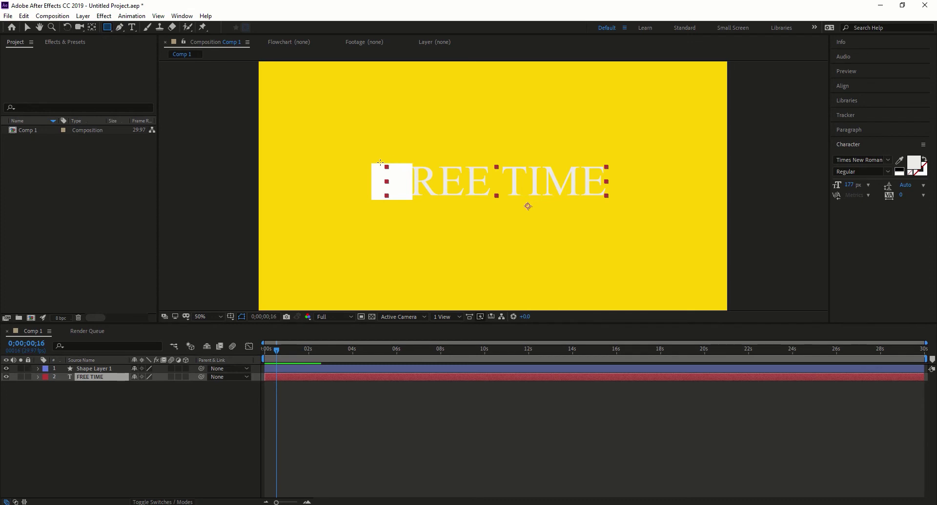
left_click_drag(387, 166, 411, 199)
left_click_drag(577, 195, 615, 214)
key("Caps_Lock")
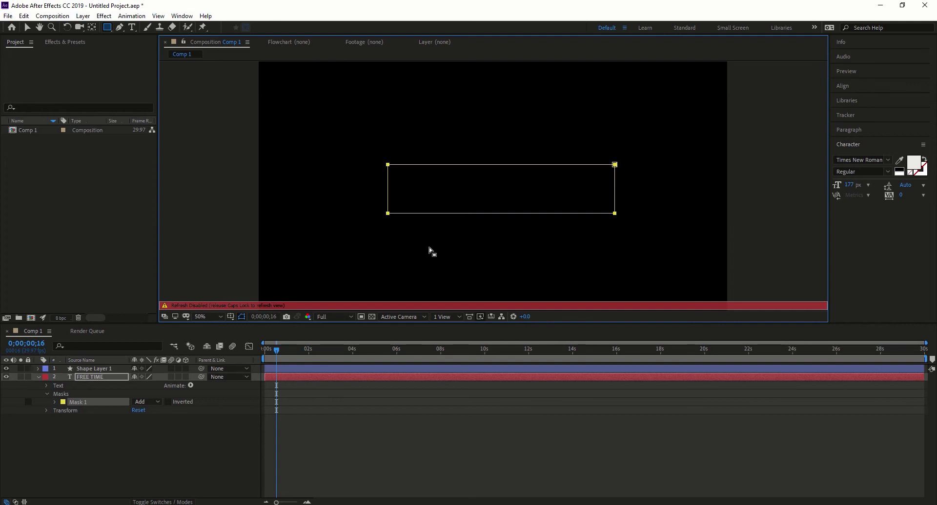
key("Delete")
key("Caps_Lock")
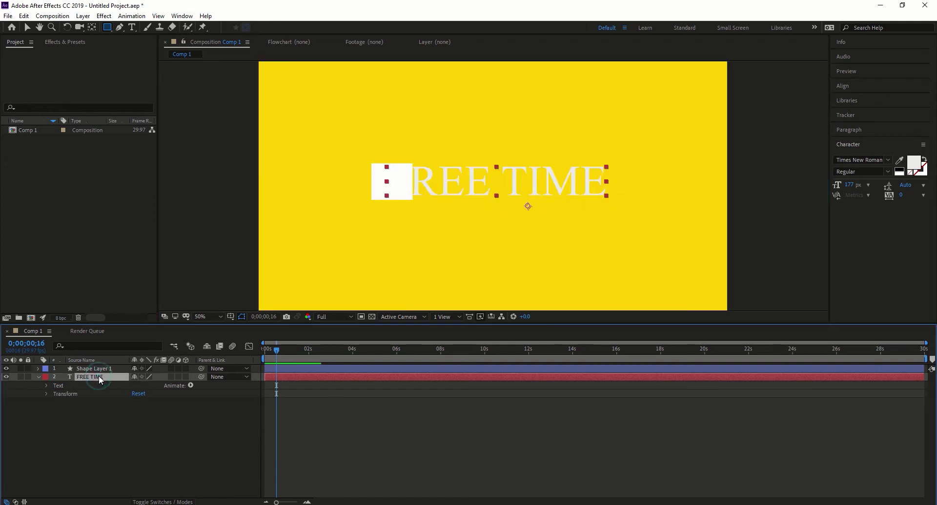
left_click(143, 426)
mouse_move(396, 163)
left_mouse_down()
mouse_move(519, 201)
mouse_move(617, 210)
left_mouse_up()
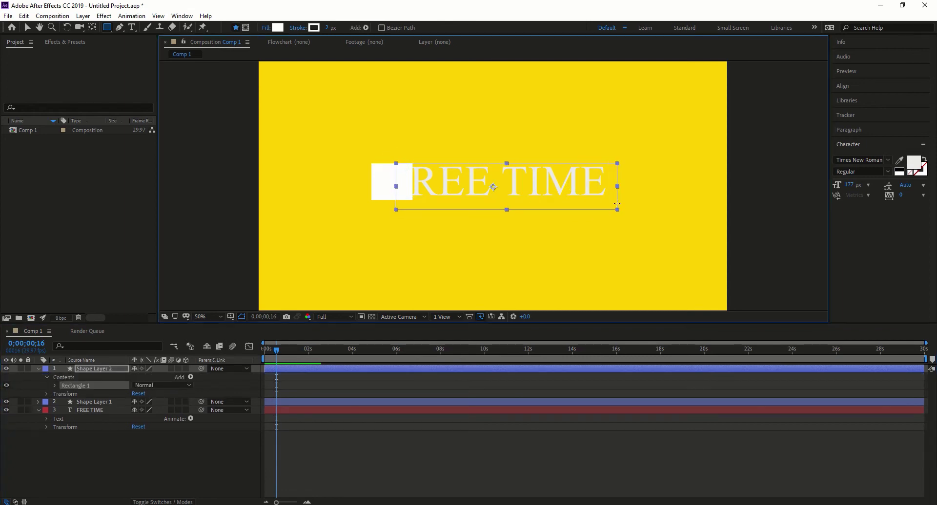
key("Caps_Lock")
key("Delete")
key("Caps_Lock")
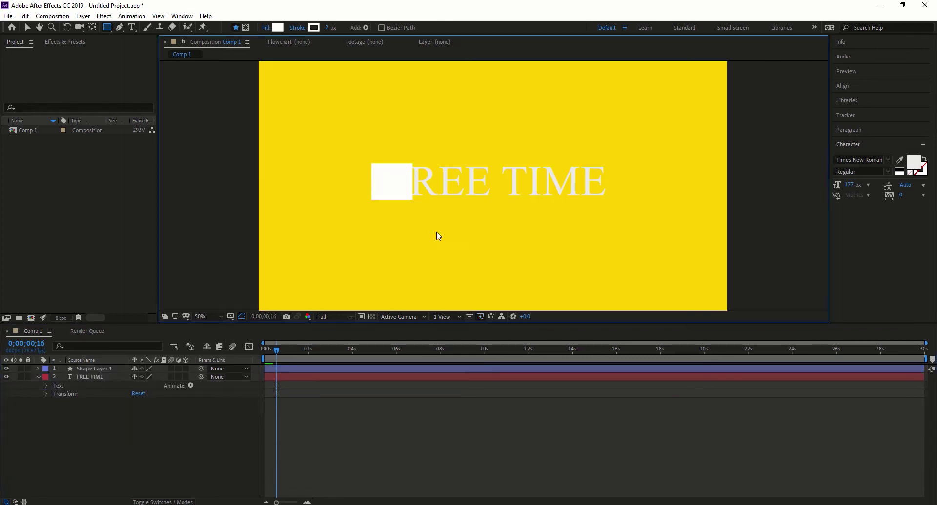
Draw a rectangular mask over the FREE TIME text on its text layer and preview the composition from the start.
left_click(81, 378)
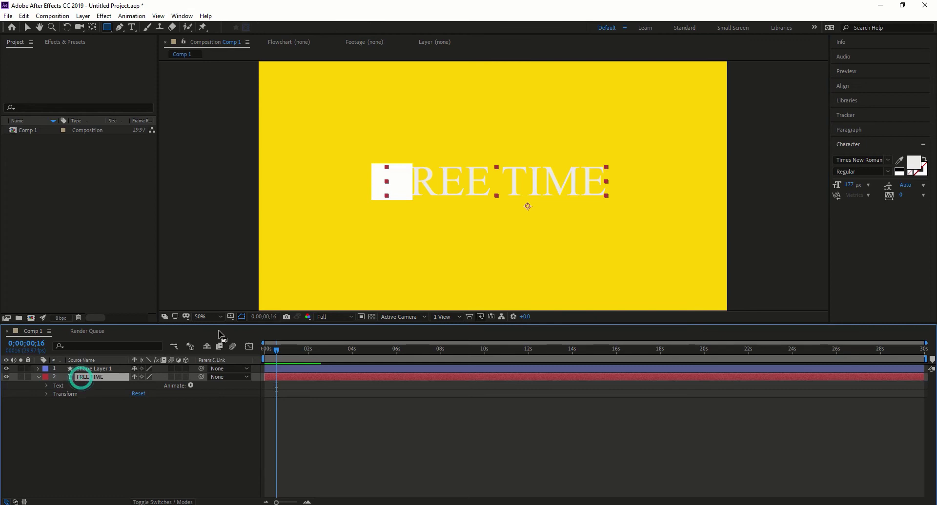
left_click_drag(609, 165, 595, 177)
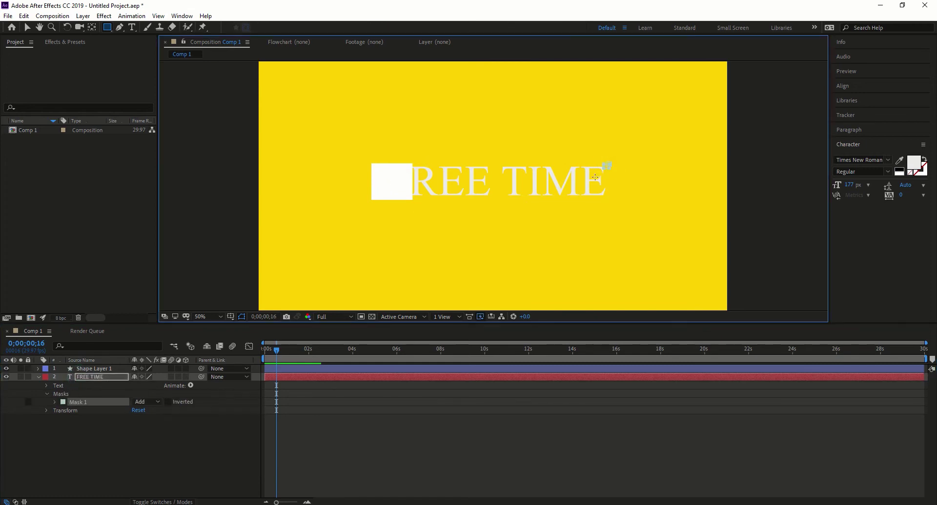
left_click_drag(404, 205, 394, 200)
key("Caps_Lock")
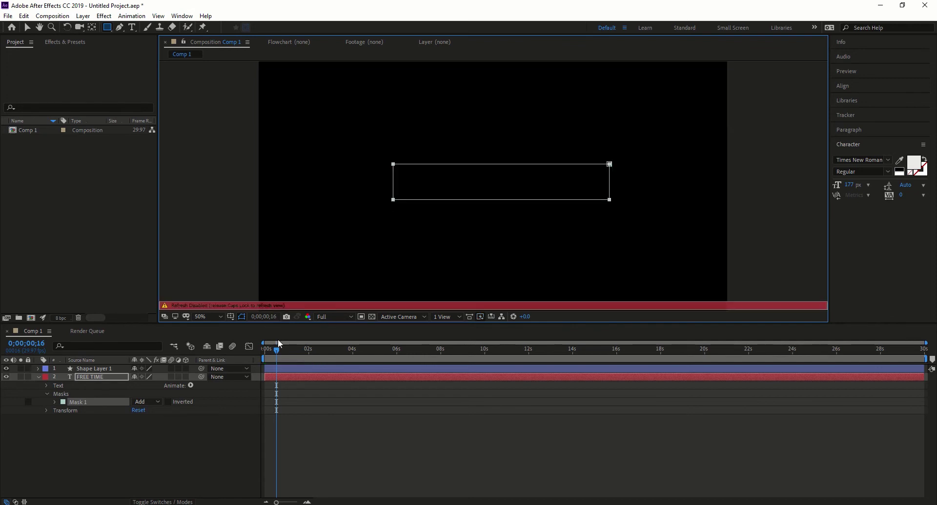
left_click_drag(277, 350, 260, 350)
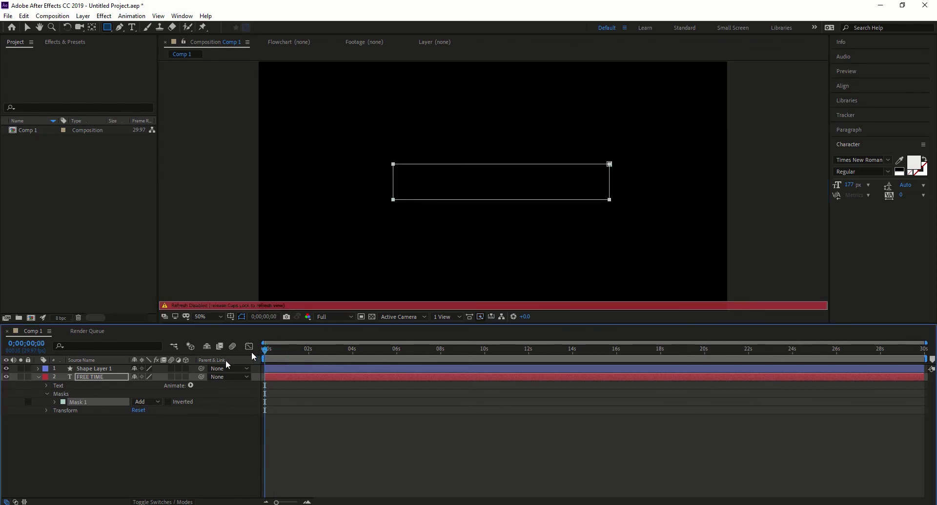
key("Caps_Lock")
key("space")
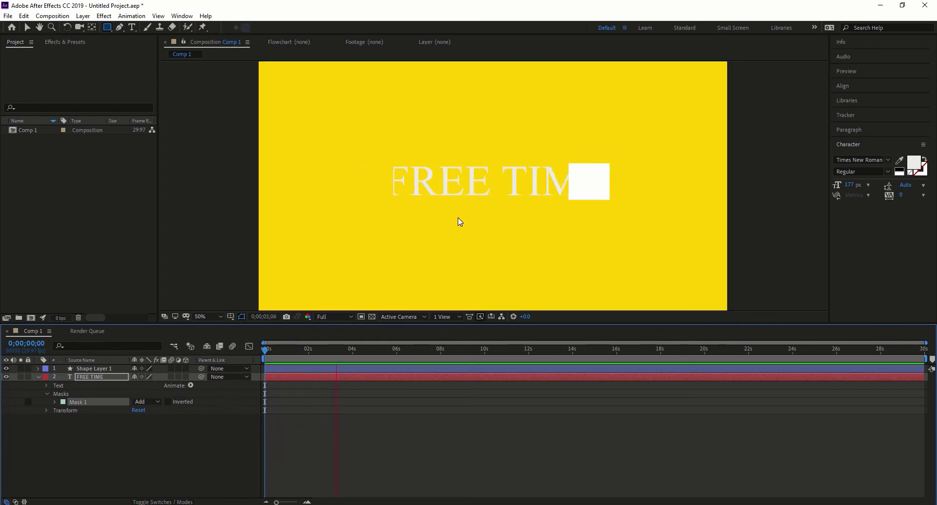
key("space")
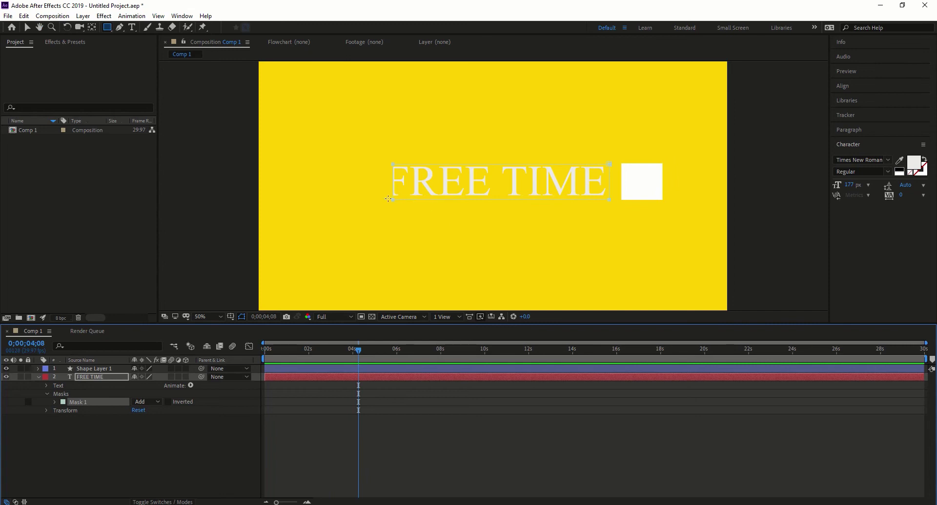
Shift the mask so its edge lines up with the start of the letter F, and scrub back to 0;00;00;19.
left_click_drag(393, 200, 388, 199)
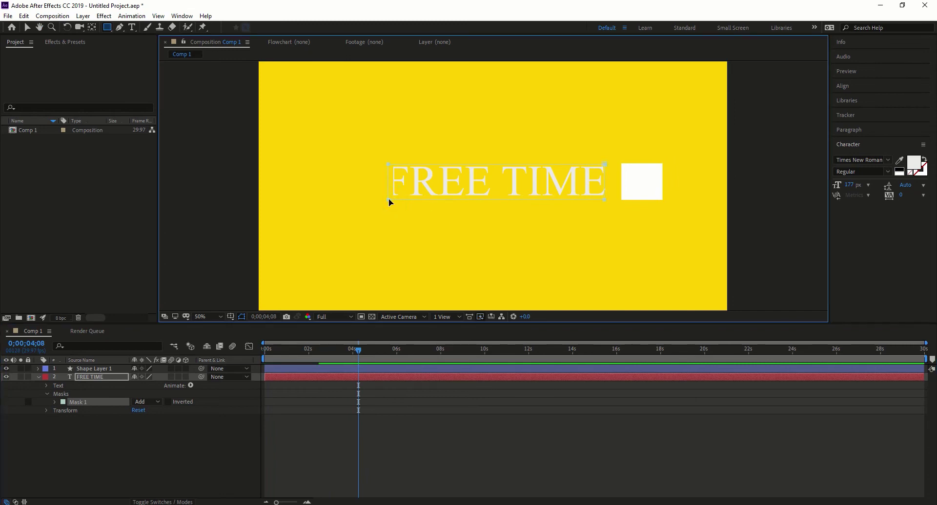
left_click_drag(369, 353, 279, 347)
key("Caps_Lock")
key("Caps_Lock")
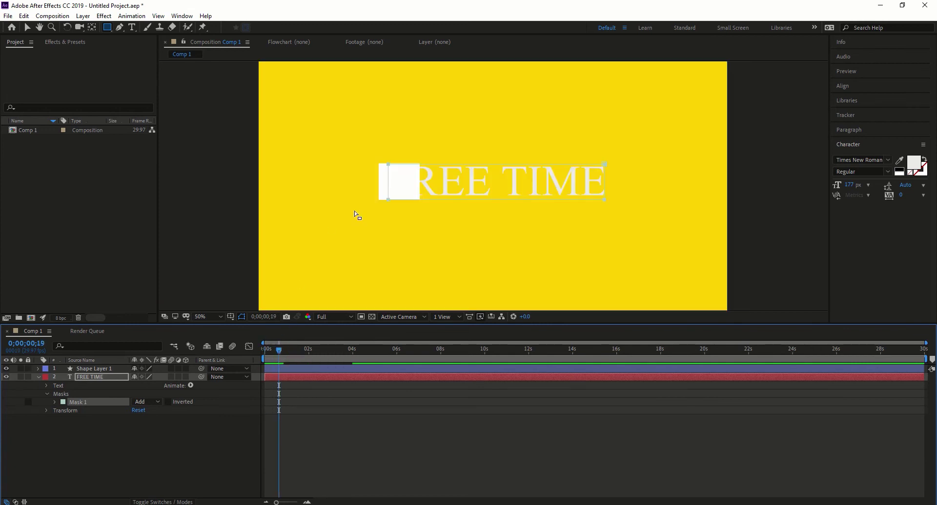
Expand the shape layer's transform and Mask 1's properties, and move the rectangle's second Position keyframe to just before the 4-second mark.
mouse_move(342, 347)
left_mouse_down()
mouse_move(364, 347)
mouse_move(342, 349)
mouse_move(352, 350)
left_mouse_up()
key("Caps_Lock")
key("Caps_Lock")
key("Caps_Lock")
key("Caps_Lock")
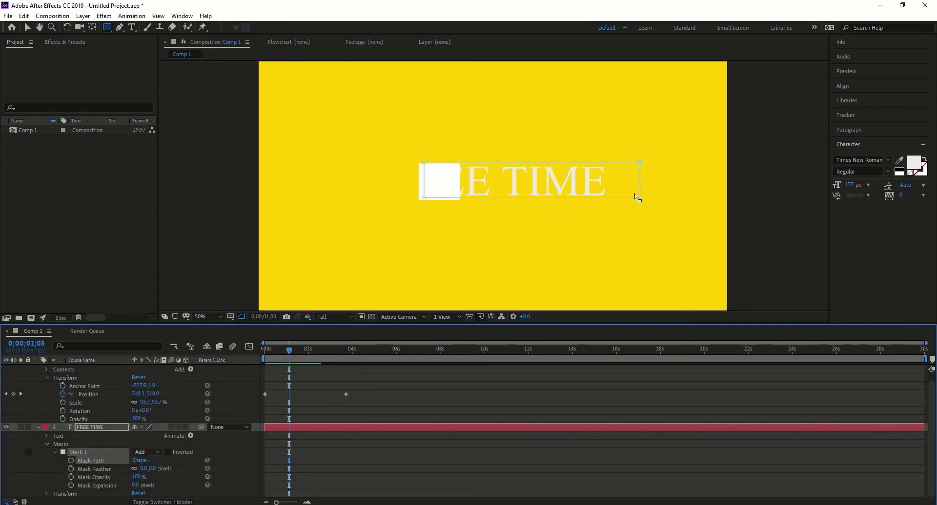
Select all four points of Mask 1, move the mask back over the whole FREE TIME text and play a short preview.
left_click(640, 198)
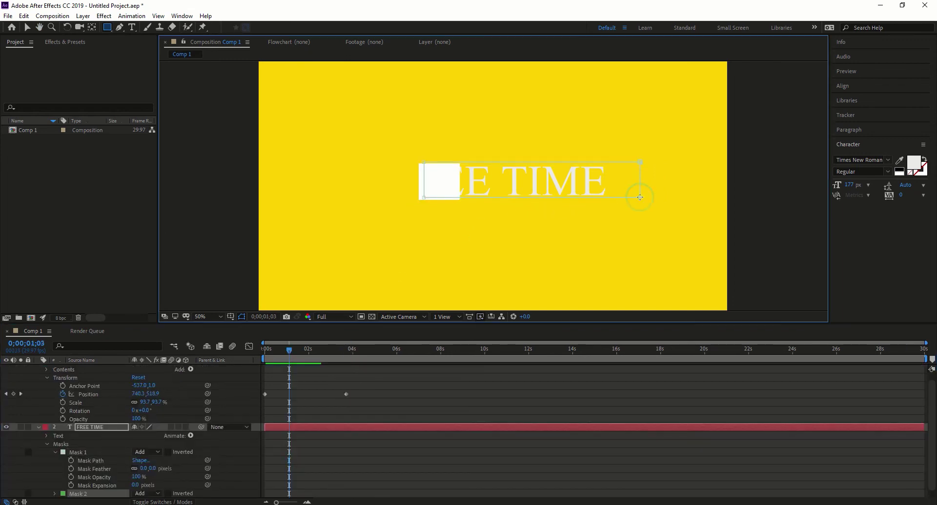
left_click(640, 162)
left_click(639, 198, "shift")
left_click(423, 197, "shift")
left_click(424, 162, "shift")
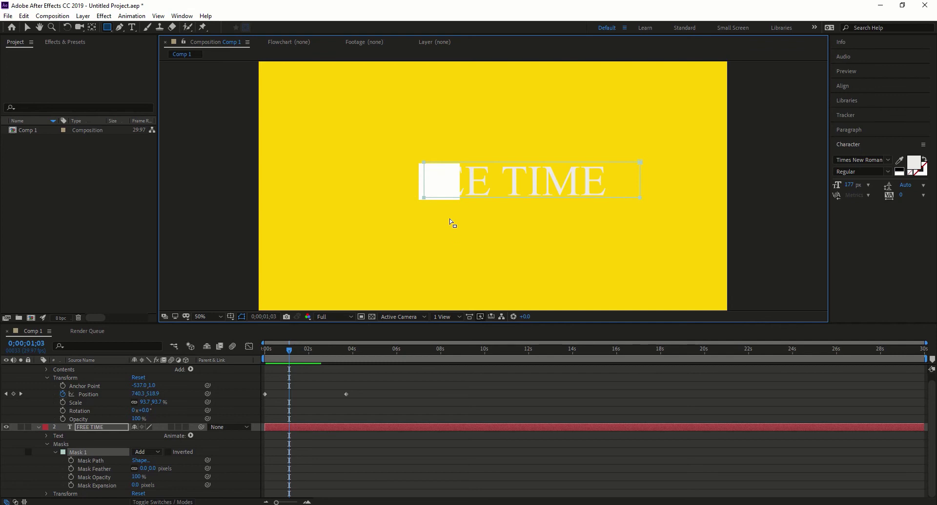
left_click_drag(424, 197, 388, 199)
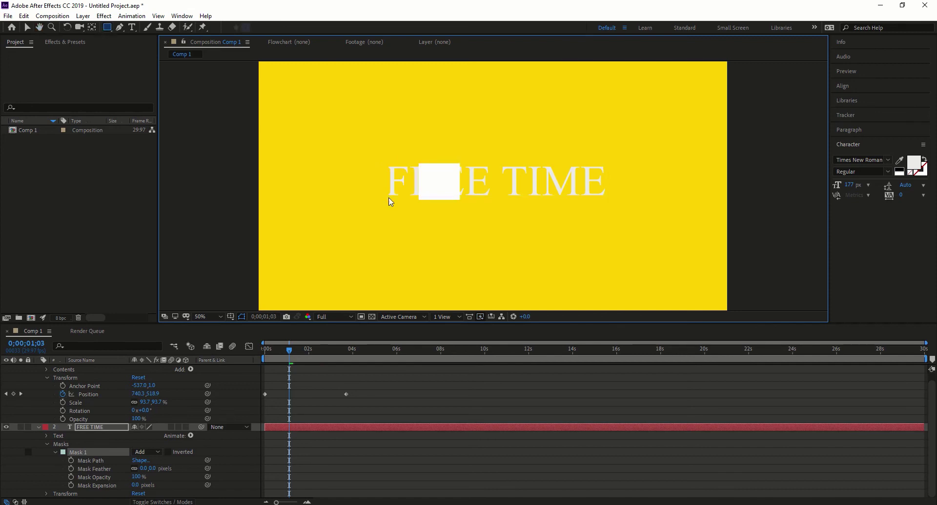
key("space")
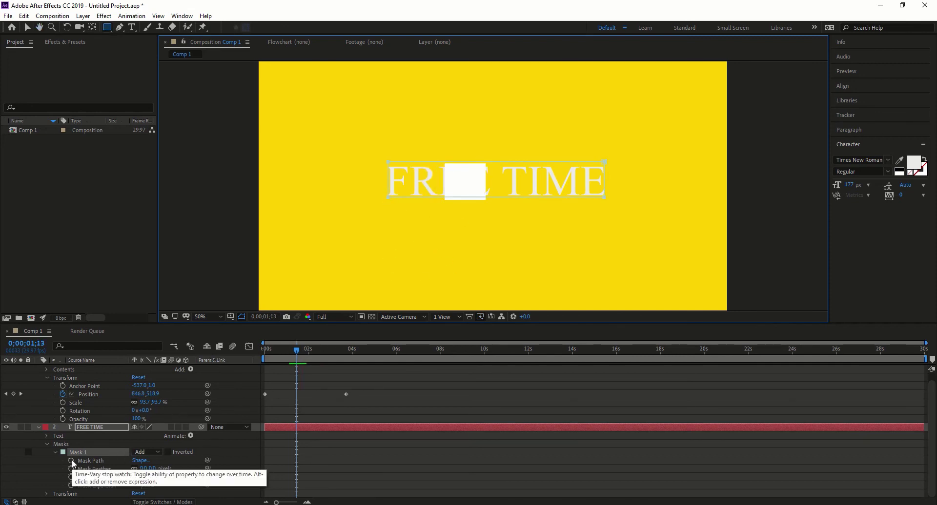
Enable Mask Path keyframing for Mask 1 with a first keyframe at 0;00;00;00 and play to 0;00;00;17.
left_click_drag(297, 348, 264, 349)
key("Caps_Lock")
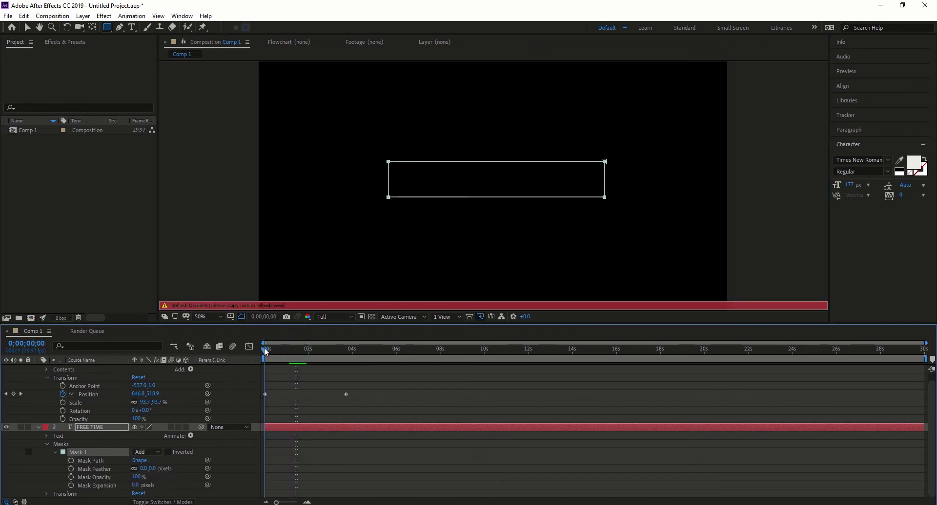
left_click(71, 461)
key("Caps_Lock")
key("space")
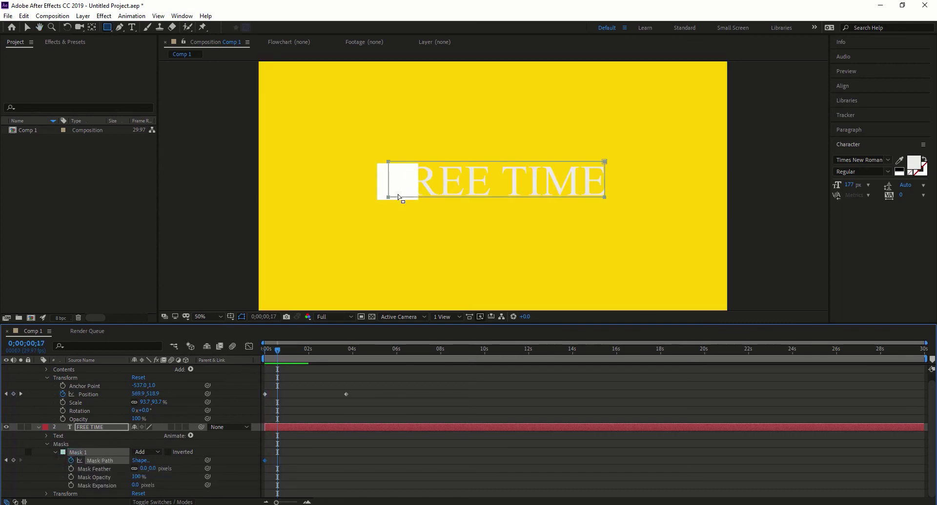
Add a Mask Path keyframe with the mask past the text's end, place it just before the second Position keyframe and preview the animation.
left_click_drag(387, 197, 611, 197)
key("Caps_Lock")
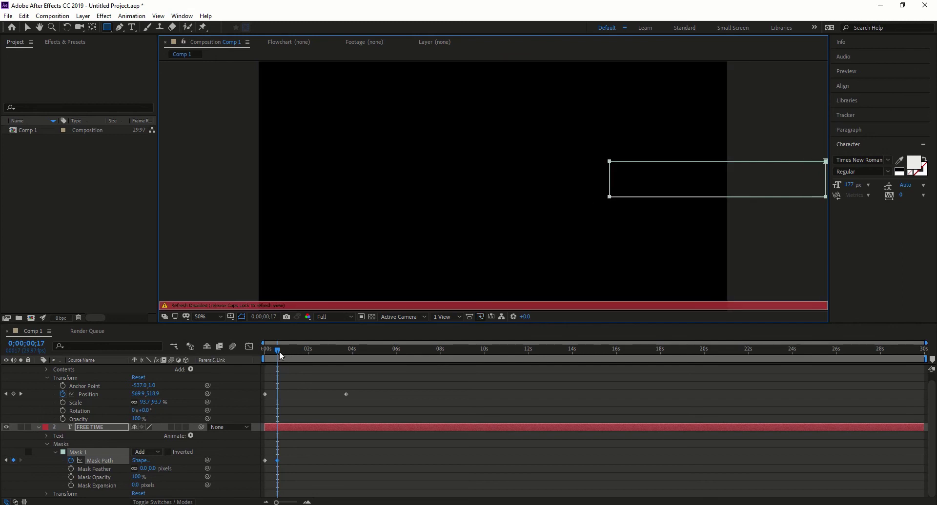
left_click_drag(277, 460, 339, 461)
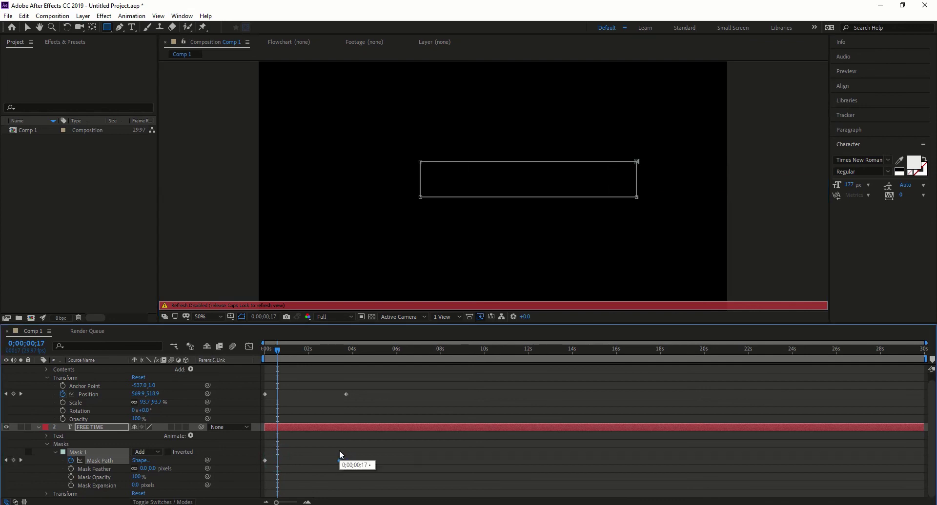
left_click_drag(277, 350, 274, 350)
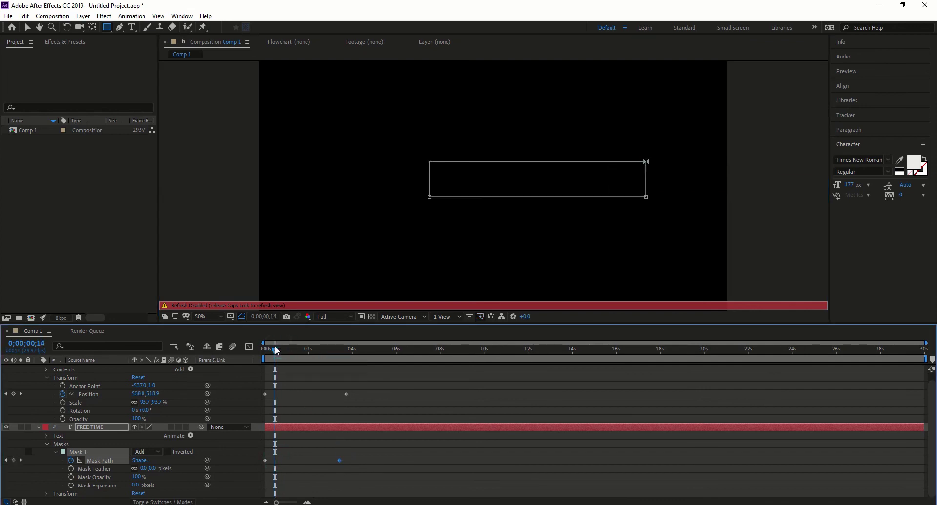
key("space")
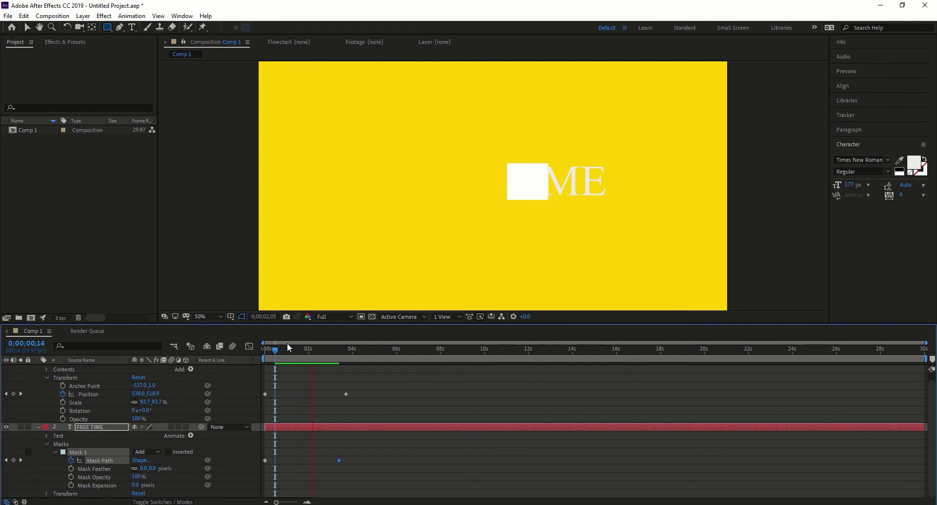
key("space")
Set Mask 1's mode to Subtract and preview the composition from the start.
left_click(146, 452)
left_click(146, 403)
key("Caps_Lock")
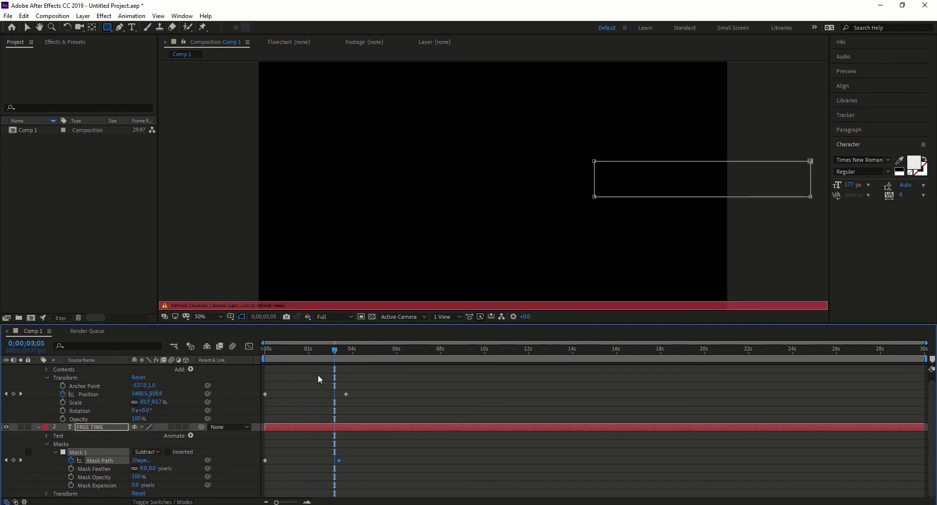
left_click_drag(336, 357, 246, 357)
key("space")
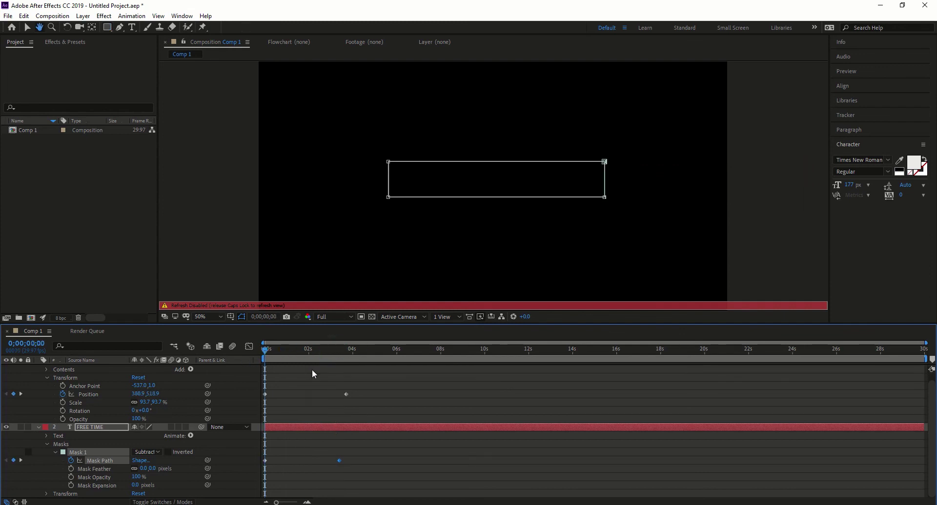
key("Caps_Lock")
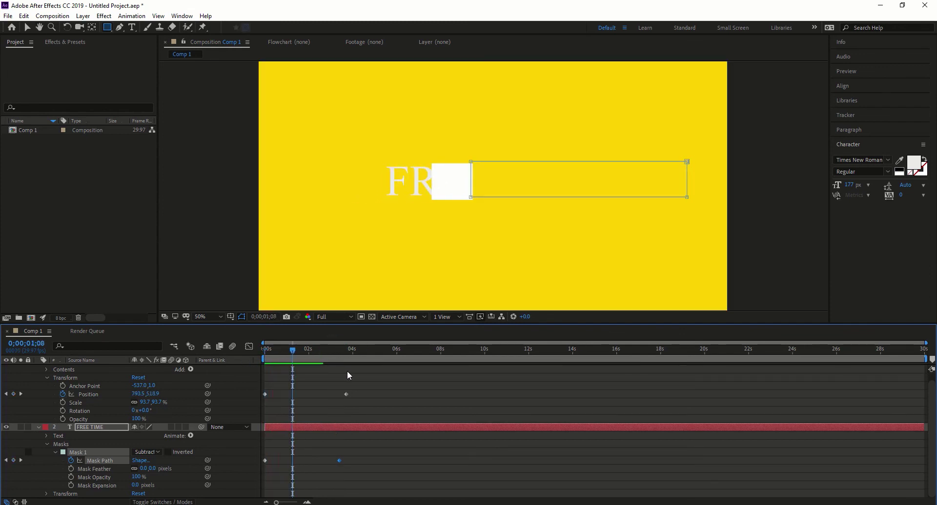
Set Mask 1's mode to Darken and preview the animation from near the start of the timeline.
left_click_drag(294, 348, 266, 347)
left_click(146, 452)
left_click(151, 427)
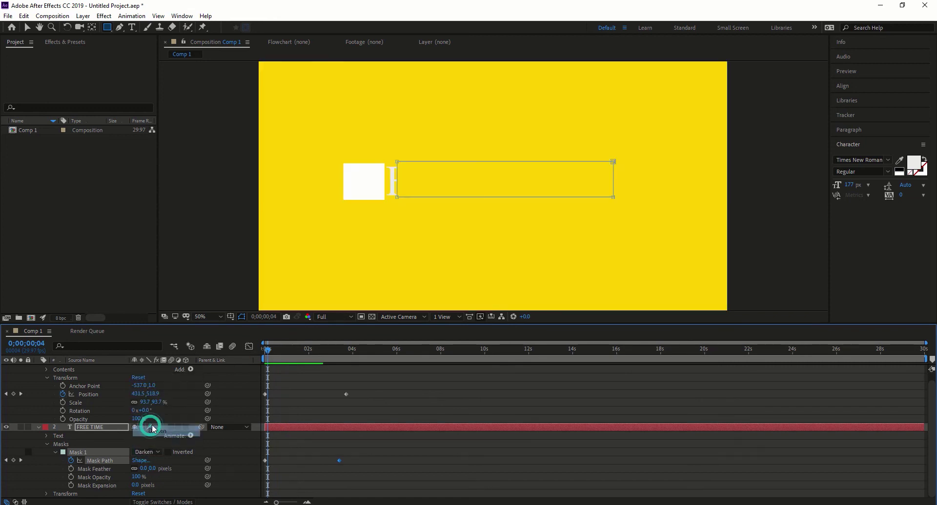
key("Caps_Lock")
key("Caps_Lock")
key("space")
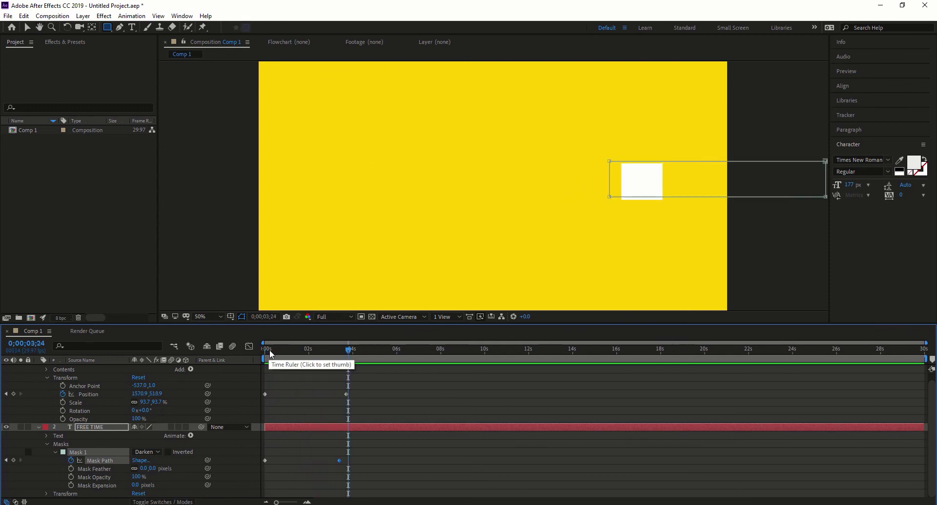
Set Mask 1's mode back to Subtract.
left_click(148, 452)
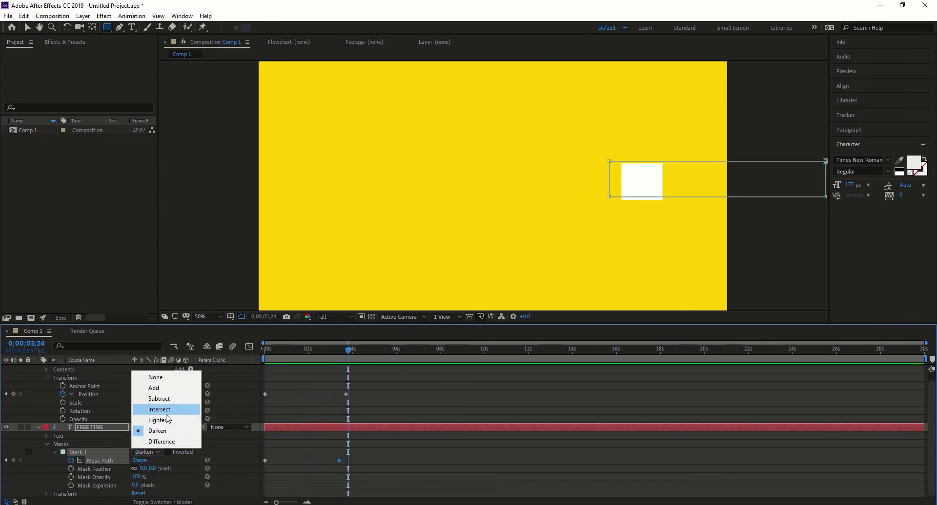
left_click(164, 399)
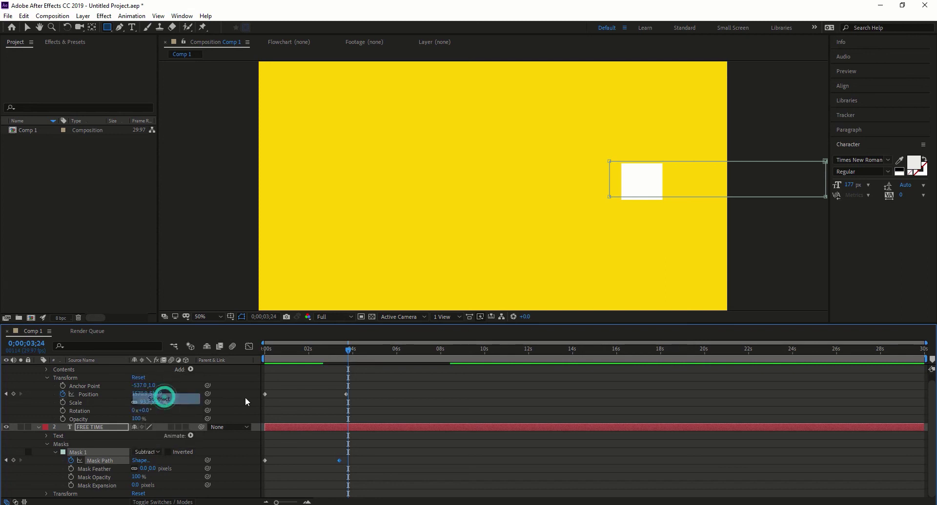
Try shifting the mask's left edge slightly outward at 0;00;03;24 with a new Mask Path keyframe and preview from the start.
left_click(609, 161)
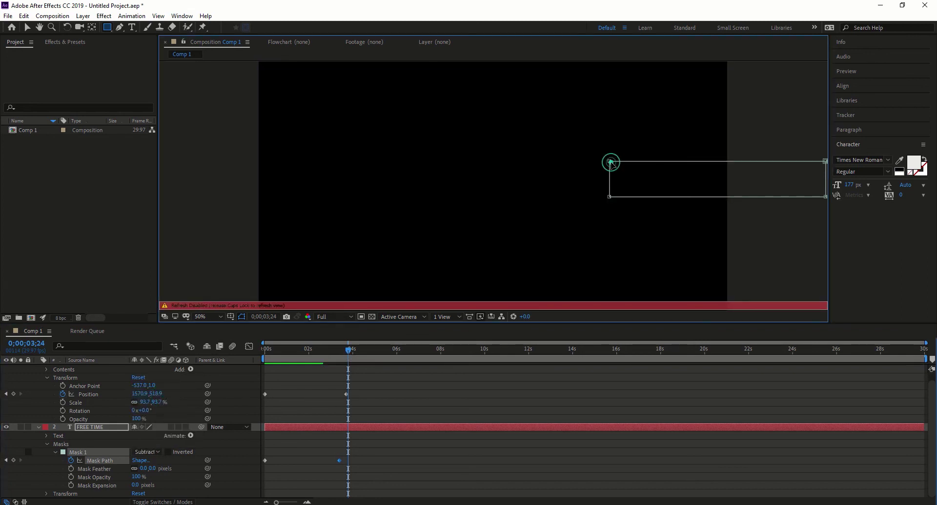
left_click(609, 197)
left_click(610, 162, "shift")
left_click_drag(610, 161, 594, 161)
left_click_drag(347, 350, 260, 358)
key("space")
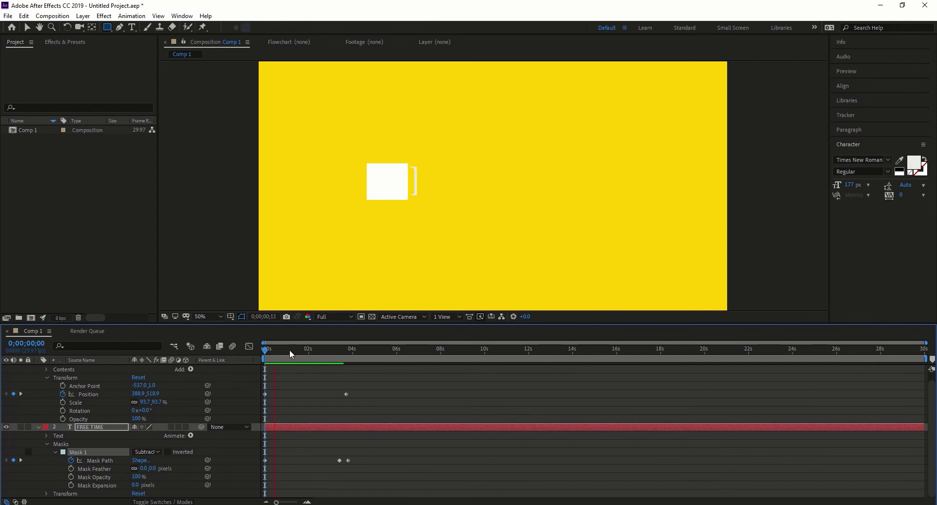
Try moving the newest Mask Path keyframe earlier, next to the previous one, and preview the result.
key("space")
mouse_move(349, 460)
left_mouse_down()
mouse_move(286, 461)
mouse_move(341, 463)
left_mouse_up()
key("Caps_Lock")
key("space")
key("Caps_Lock")
key("space")
key("space")
key("space")
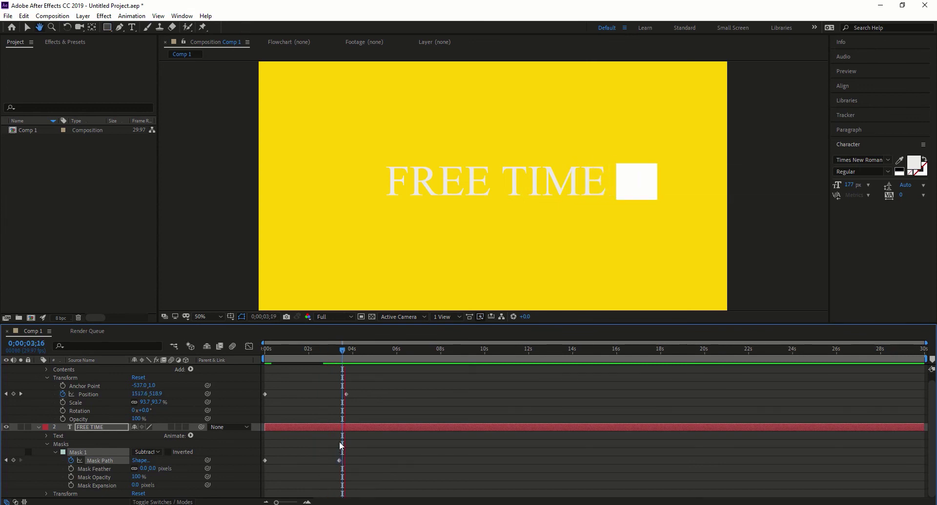
Preview the text reveal from 0;00;00;00 until the rectangle has passed the end of FREE TIME.
left_click_drag(359, 351, 263, 356)
key("space")
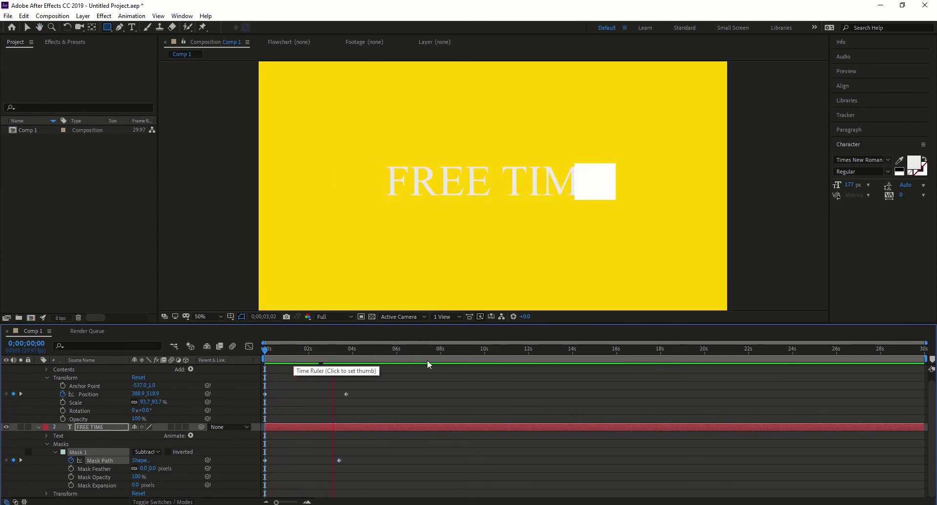
key("space")
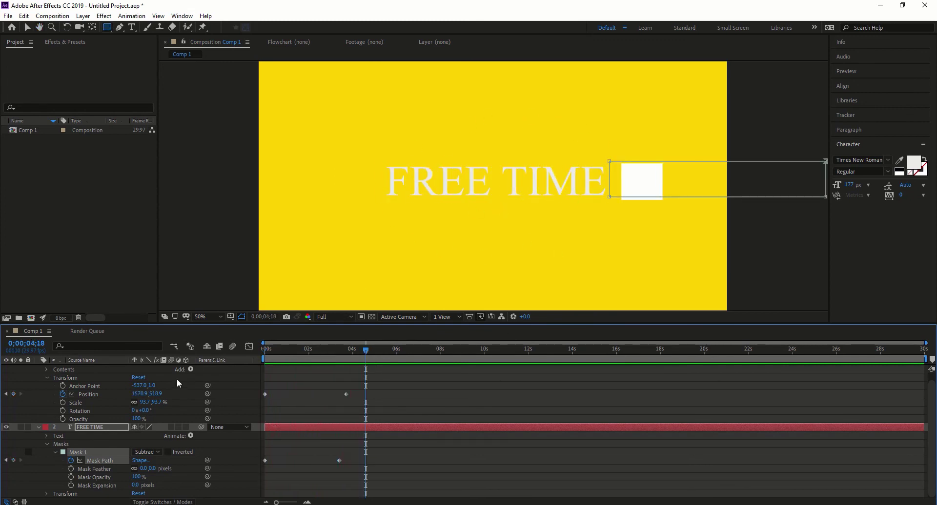
Collapse the FREE TIME layer and enable Scale keyframing on Shape Layer 1 with a 0% keyframe at 0;00;00;00.
left_click(38, 427)
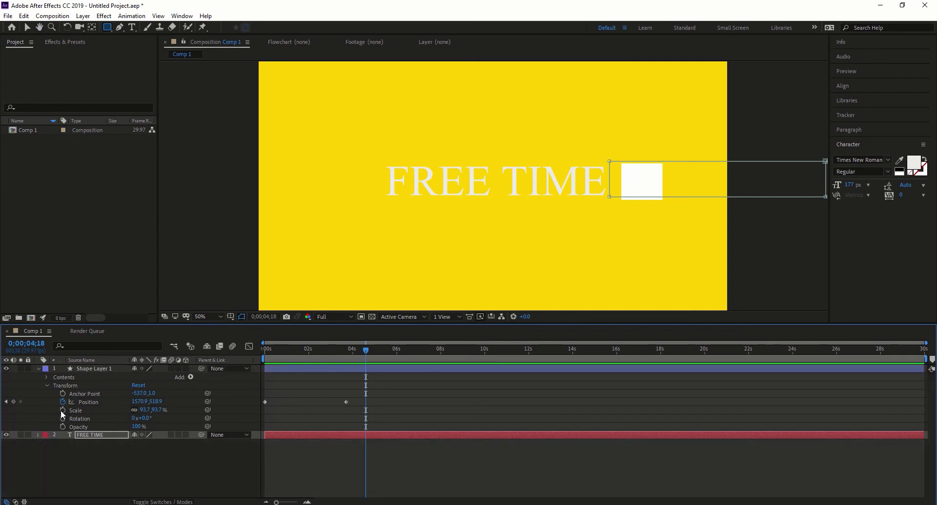
left_click_drag(365, 350, 219, 349)
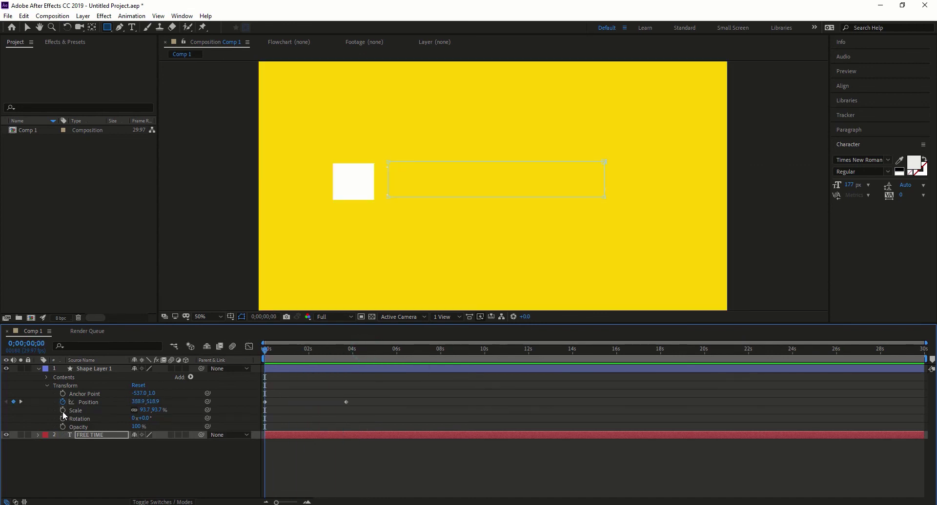
left_click(63, 410)
left_click(143, 409)
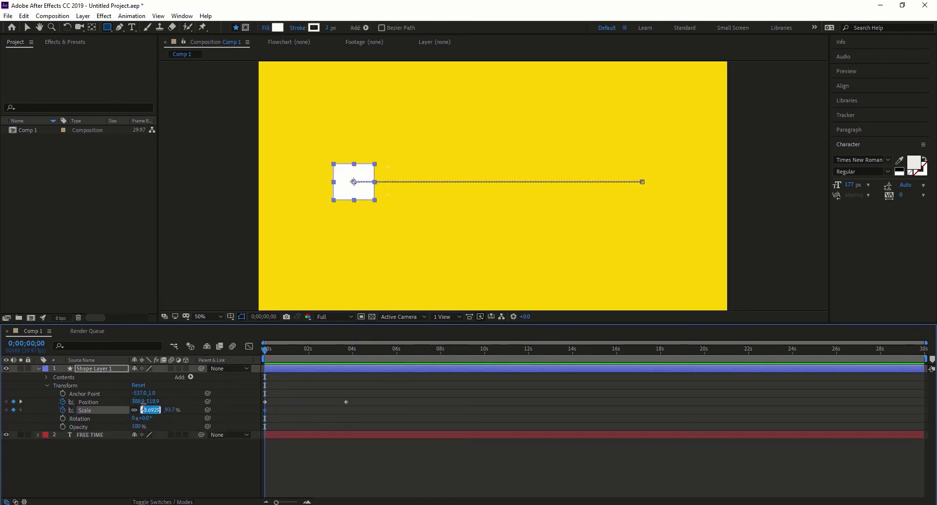
type("0")
key("Return")
Add a 100% Scale keyframe to Shape Layer 1 at 0;00;00;06.
scroll(197, 155, "up", 1)
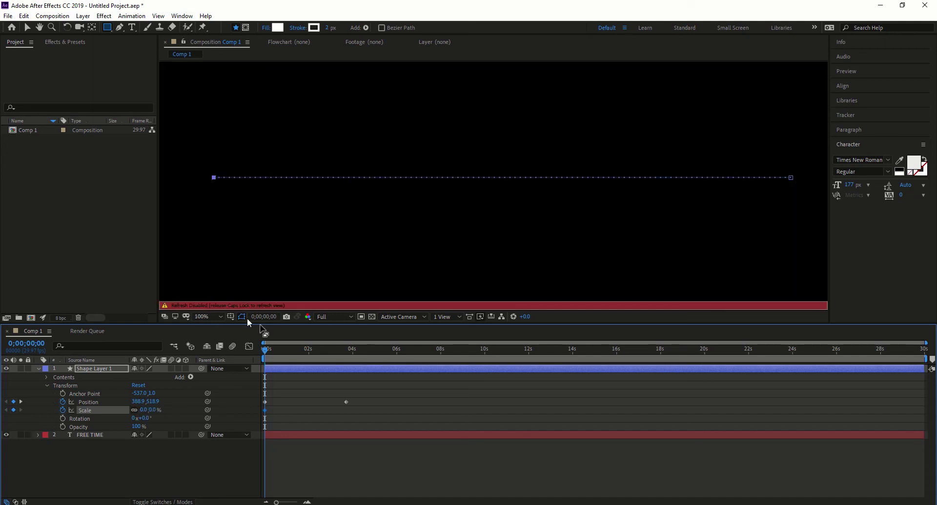
left_click_drag(266, 350, 269, 351)
left_click(134, 418)
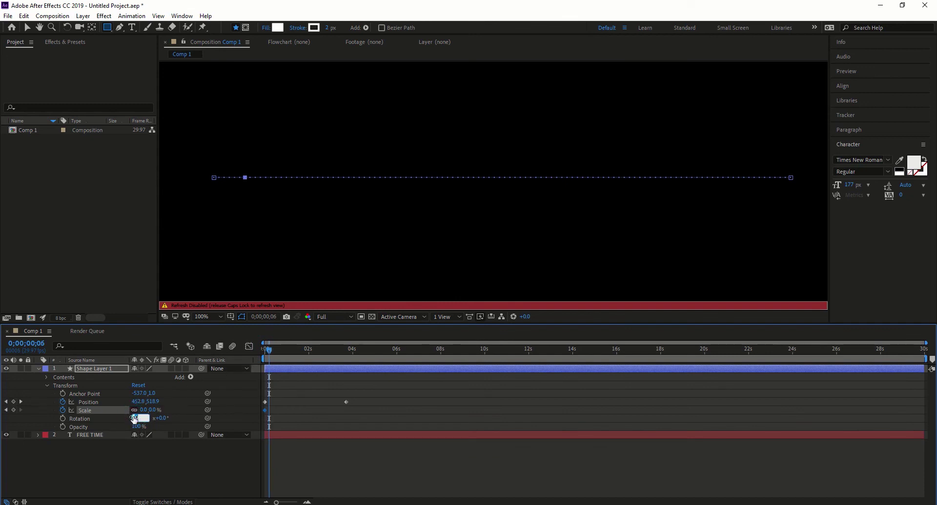
left_click(146, 410)
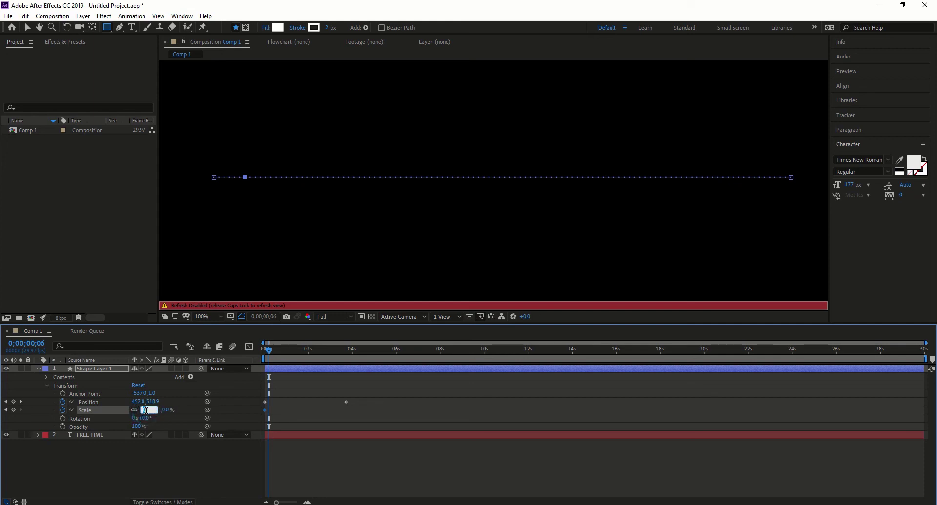
type("100")
key("Return")
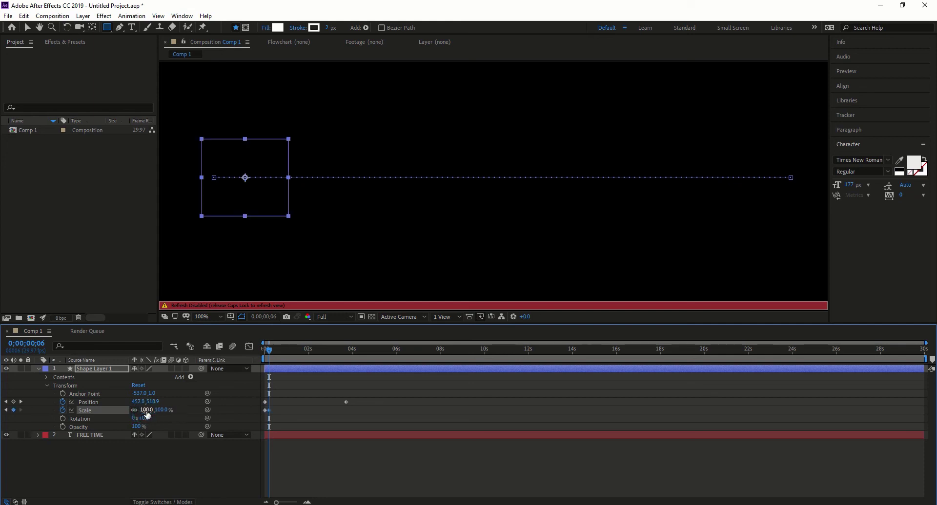
Preview the rectangle's scale-in and the text reveal from the start, stopping at 0;00;03;12.
left_click_drag(273, 350, 257, 349)
key("Caps_Lock")
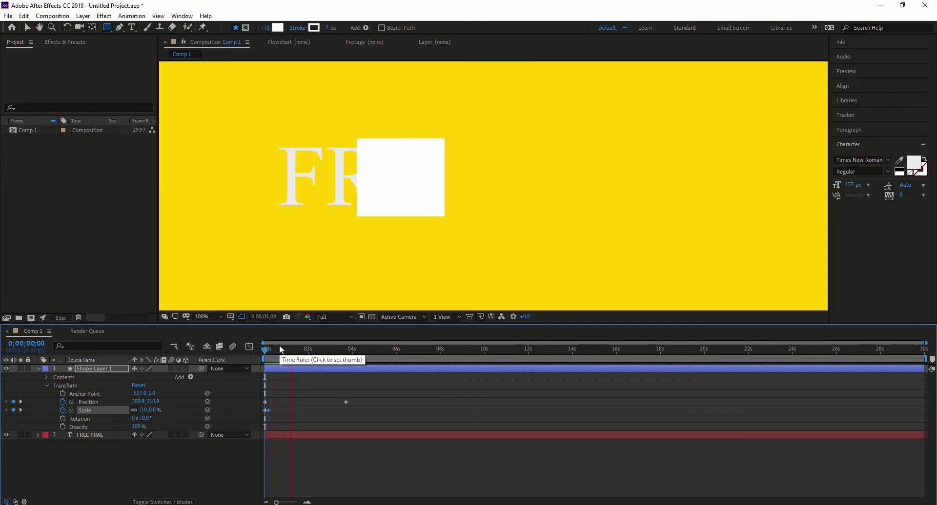
scroll(355, 233, "down", 1)
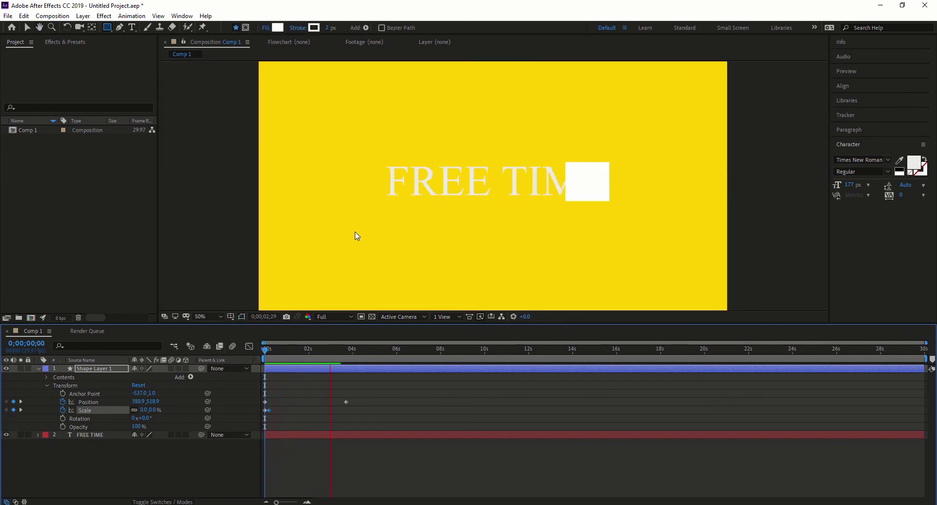
key("space")
Copy both Scale keyframes, paste them at 0;00;03;12, shift the pair to start at the second Position keyframe, and preview.
left_click_drag(277, 407, 263, 413)
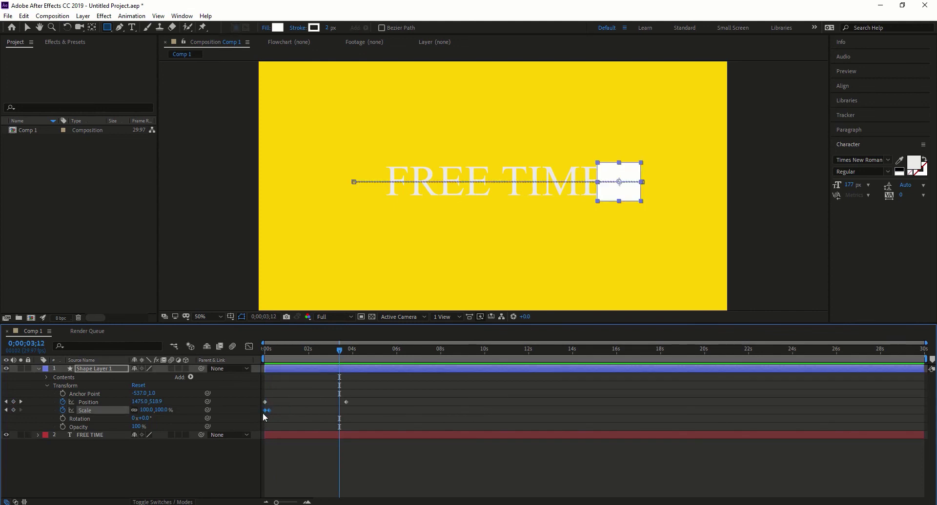
key("ctrl+c")
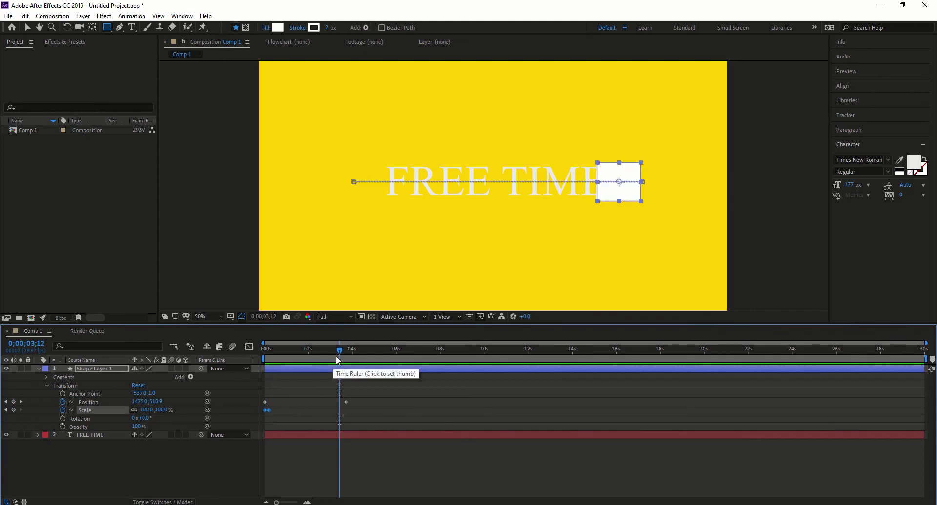
key("ctrl+v")
key("Caps_Lock")
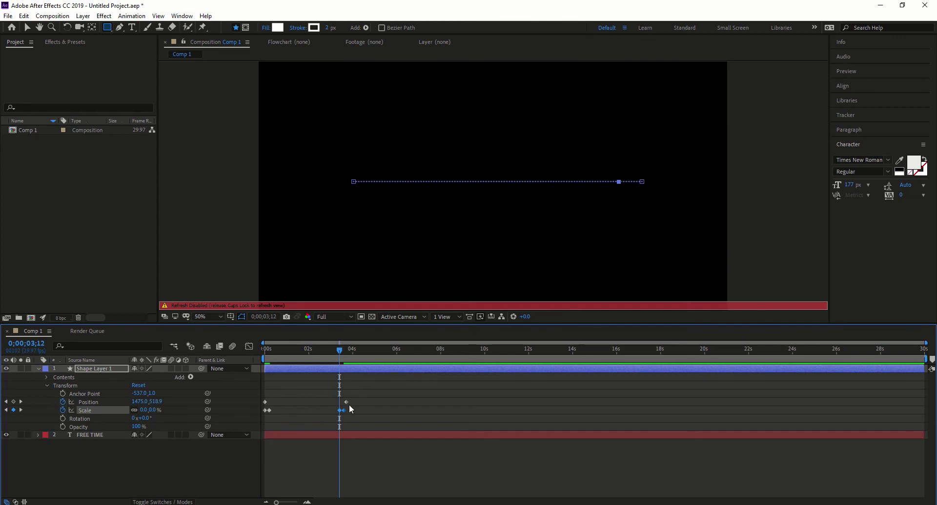
left_click_drag(340, 410, 346, 411)
key("Caps_Lock")
key("space")
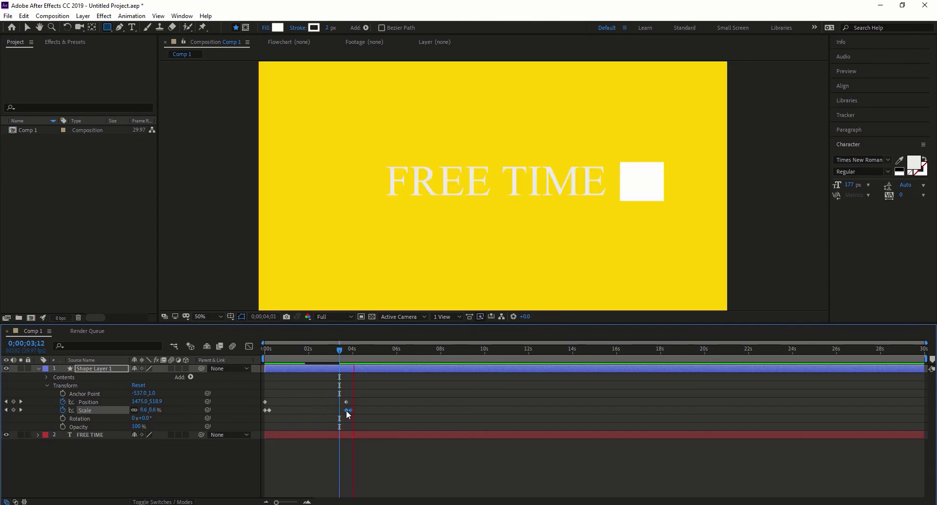
Swap the last two Scale keyframes so 100% precedes 0% at the second Position keyframe, and preview from 0;00;03;05.
left_click_drag(350, 411, 351, 411)
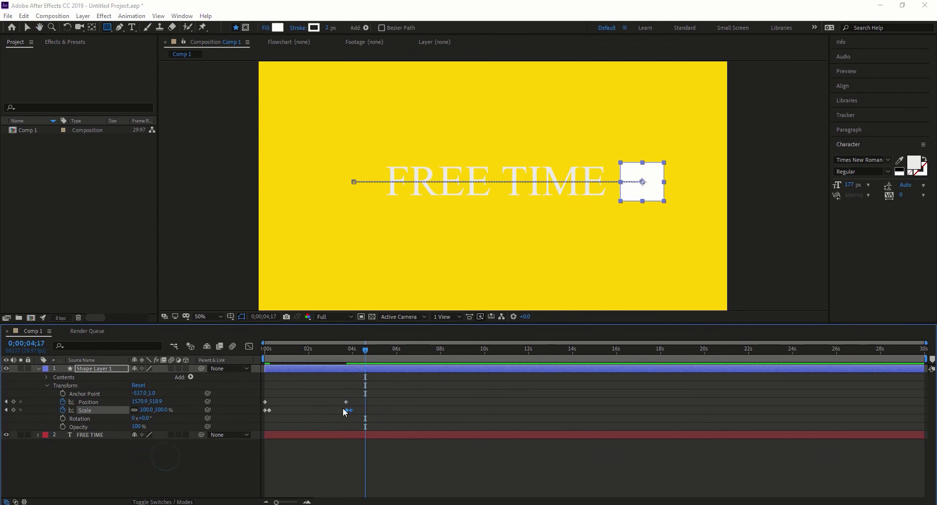
double_click(348, 410)
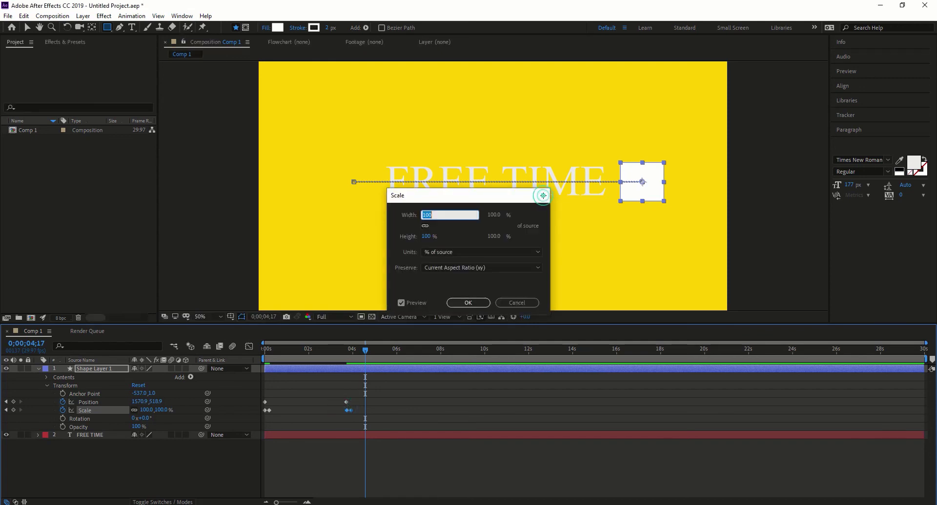
left_click(464, 299)
left_click(346, 403)
left_click(350, 411)
left_click_drag(349, 411, 345, 411)
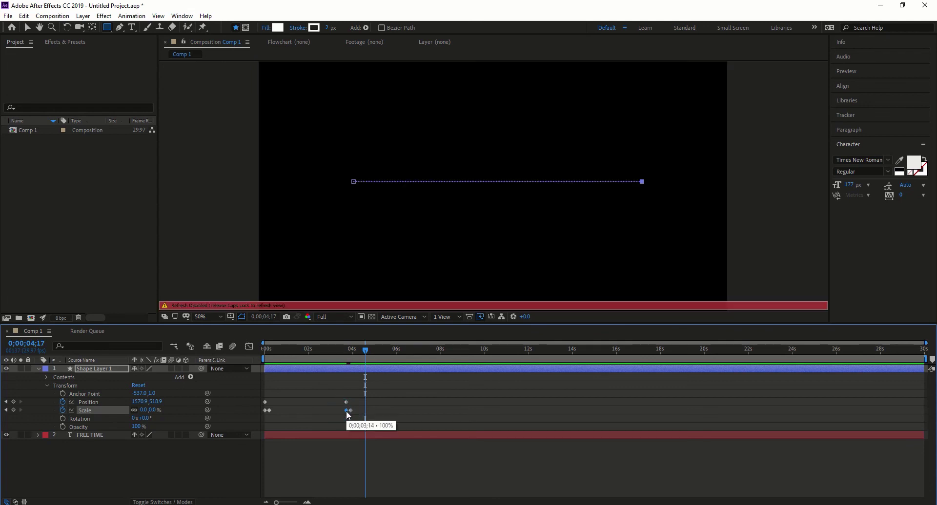
left_click_drag(365, 349, 335, 349)
key("space")
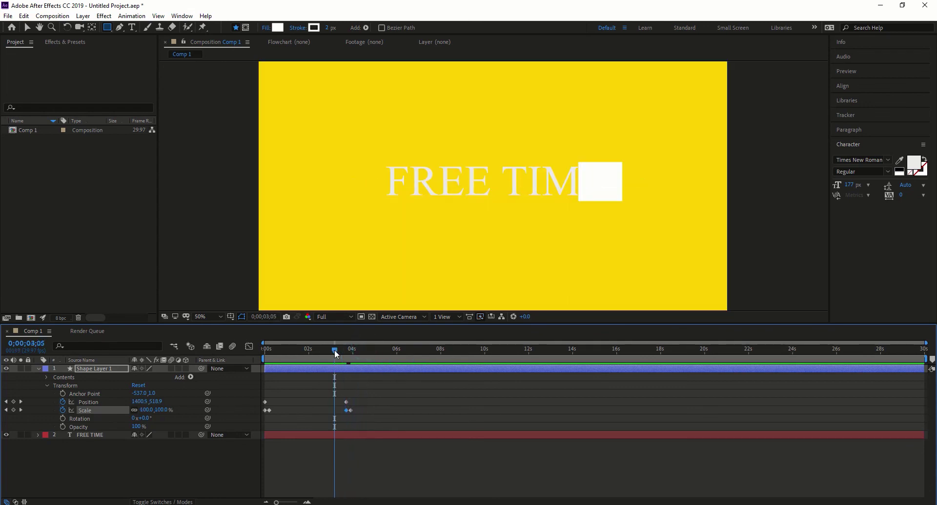